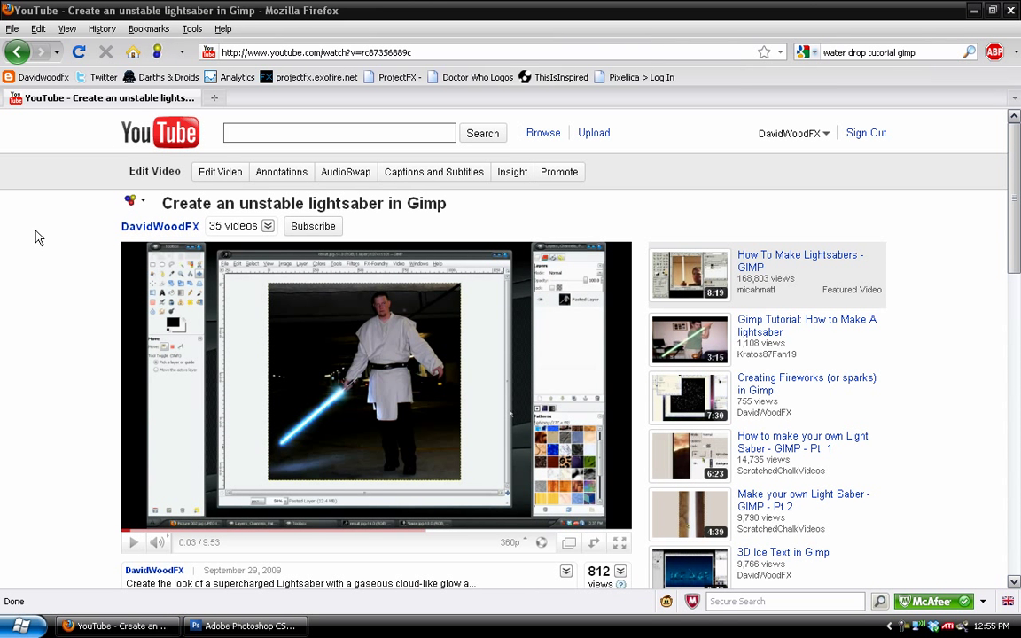
Bring the lightsaber photo forward, zoom in on the blade and hilt, then fit it on screen.
scroll(39, 252, "down", 2)
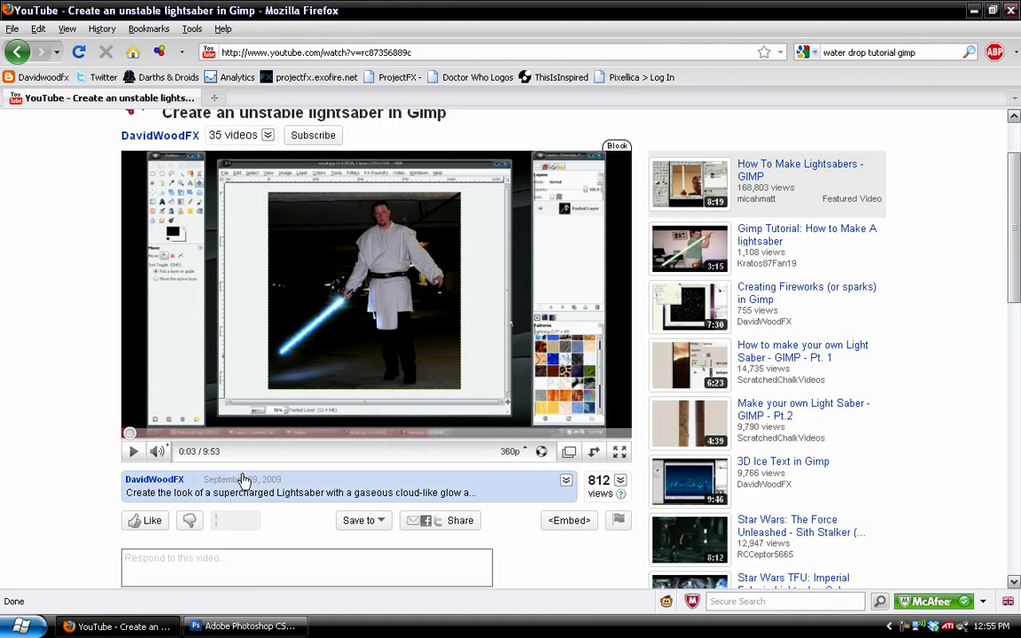
scroll(66, 425, "up", 2)
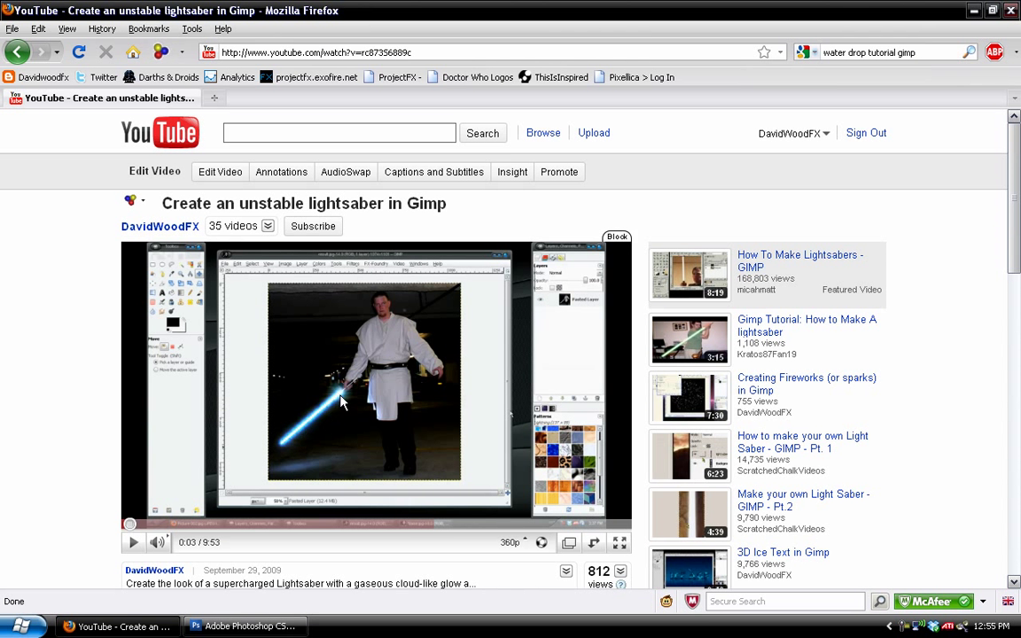
scroll(120, 255, "down", 2)
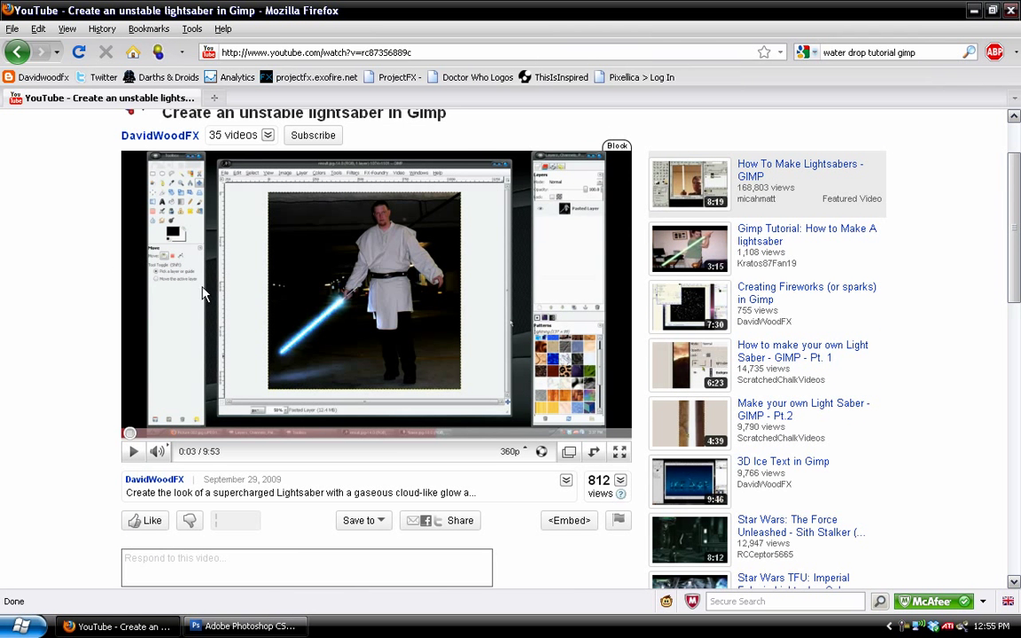
scroll(345, 329, "down", 2)
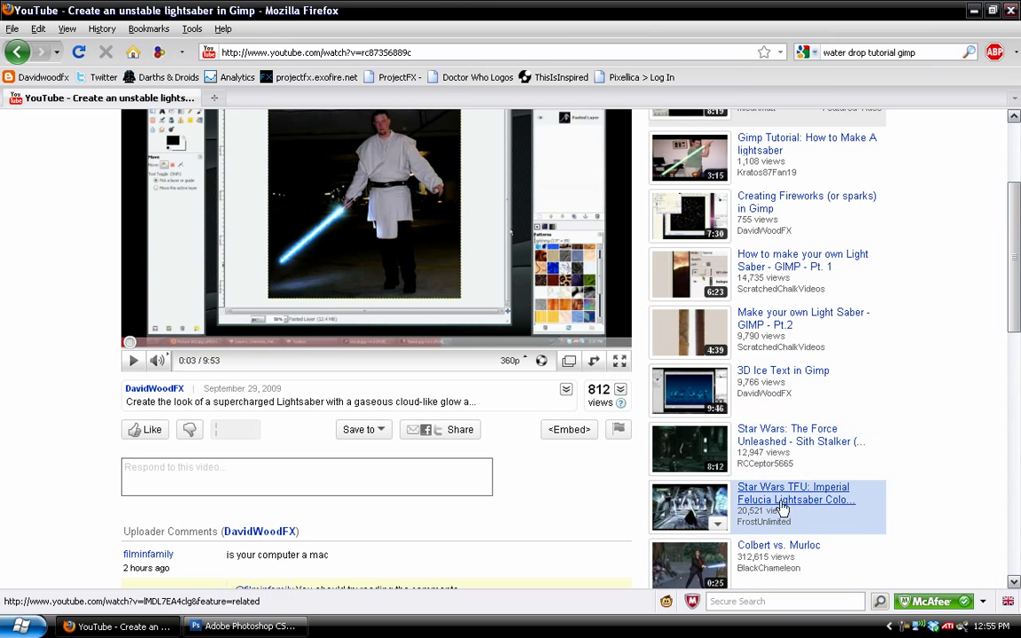
scroll(57, 283, "up", 2)
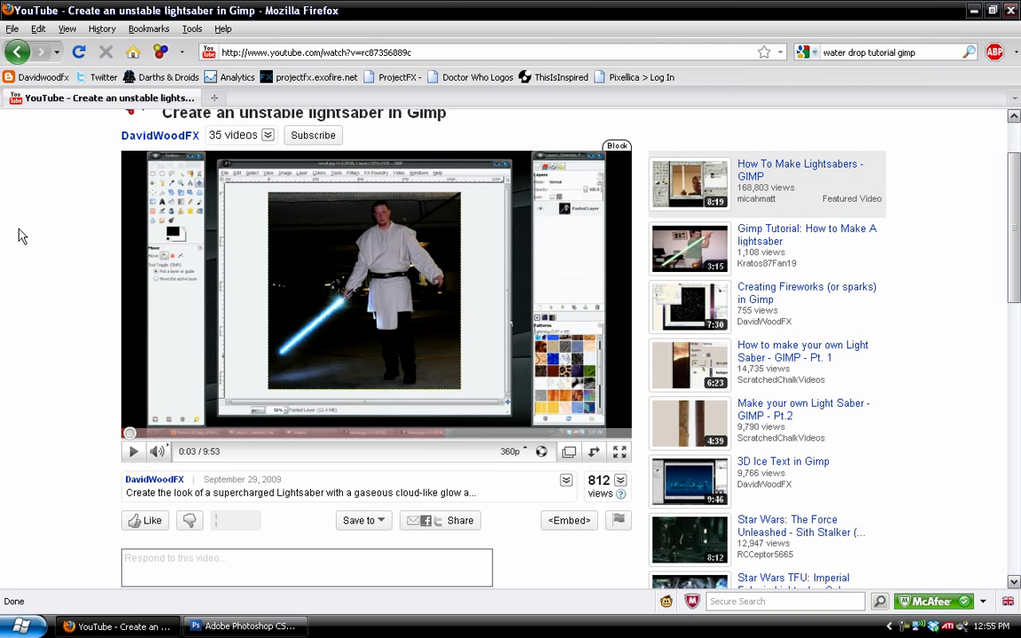
scroll(20, 234, "down", 8)
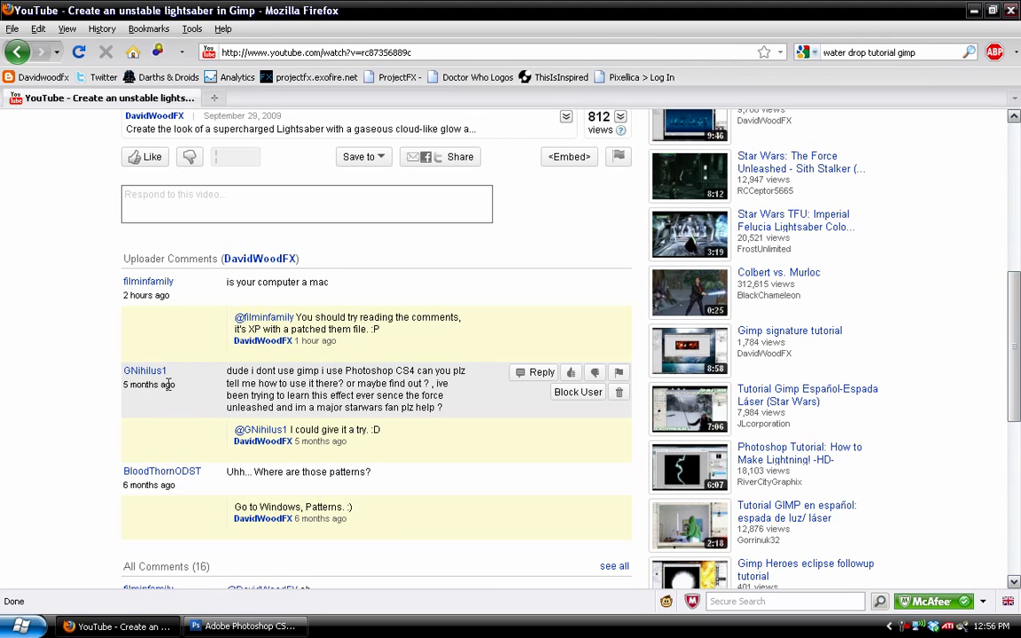
scroll(34, 336, "up", 9)
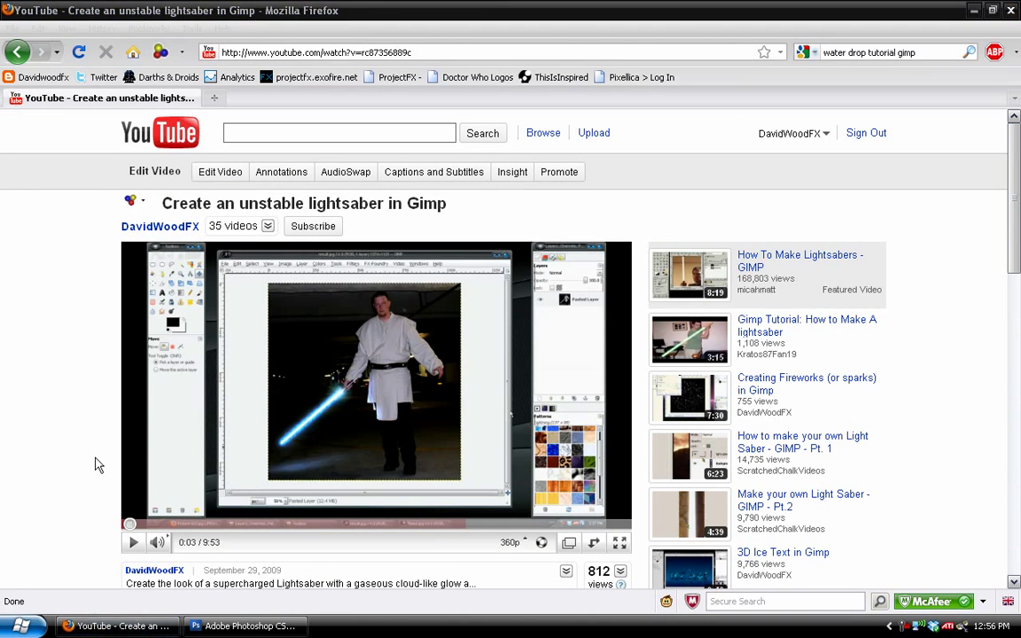
key("alt+Tab")
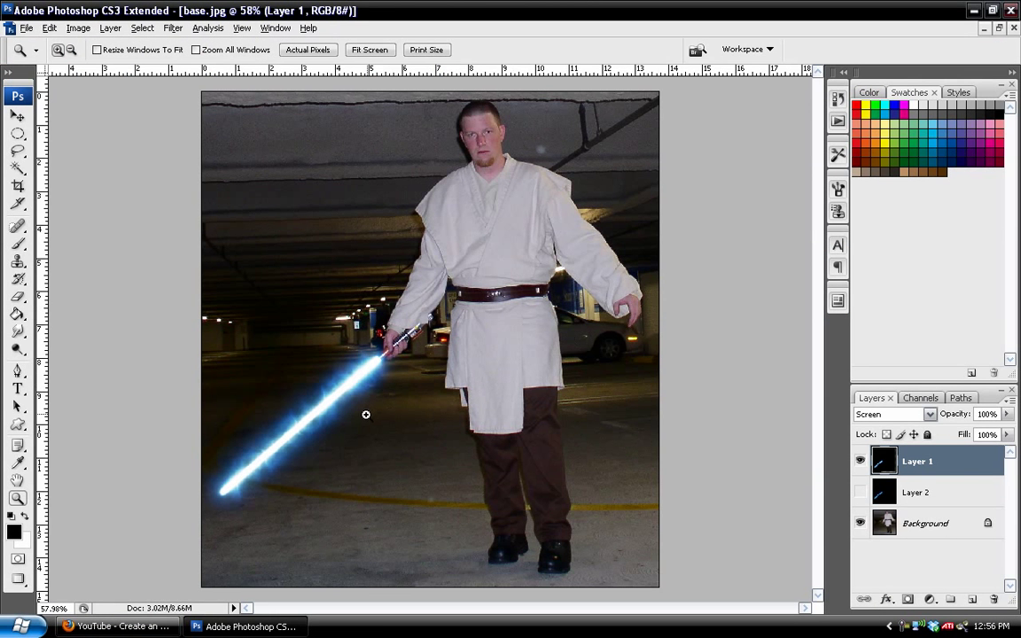
left_click(311, 426)
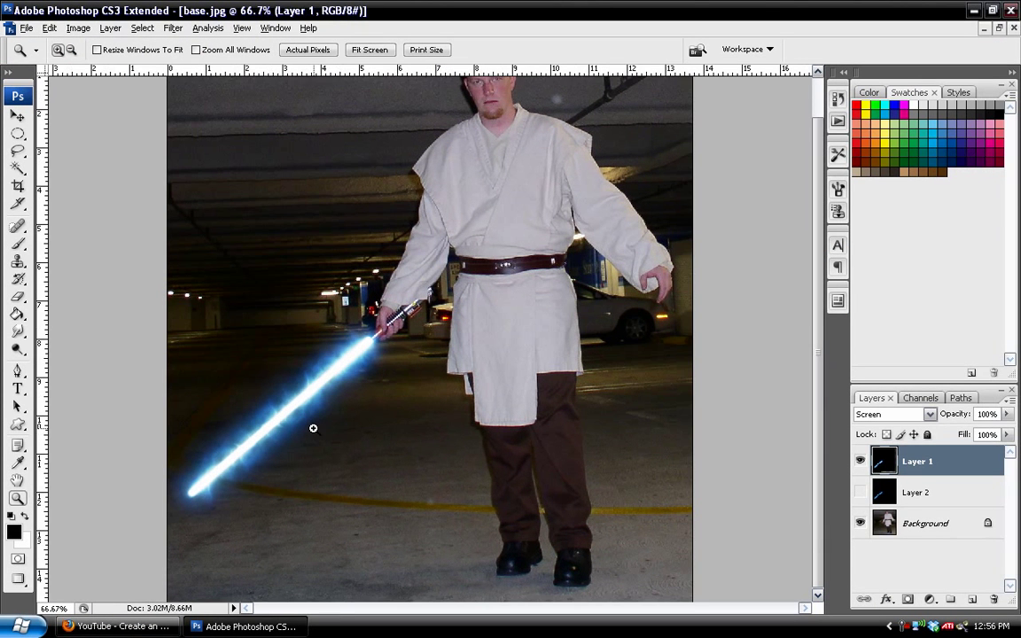
left_click(294, 428)
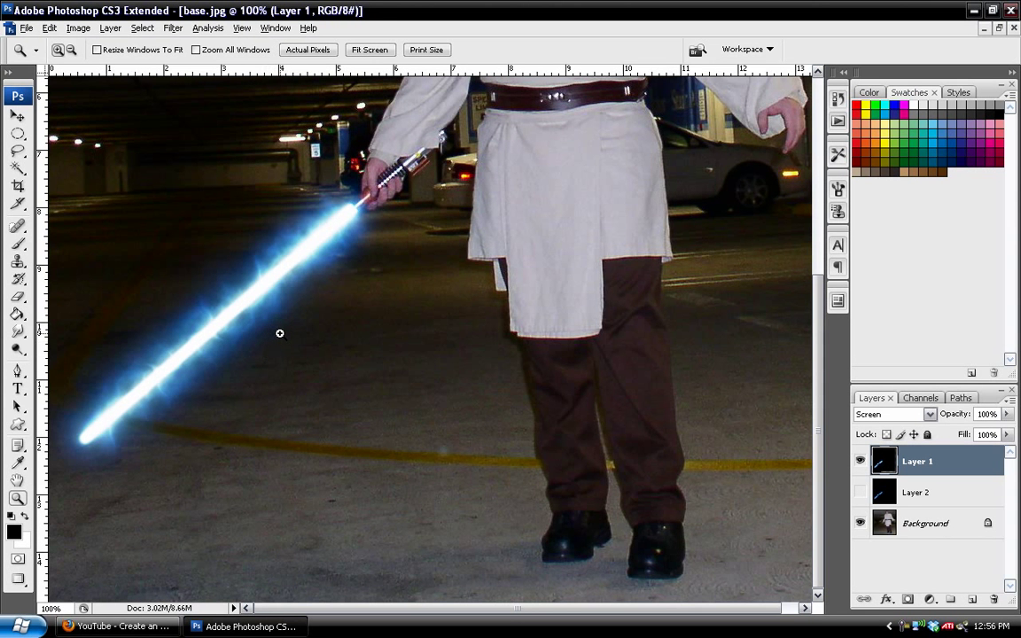
left_click_drag(281, 329, 62, 24)
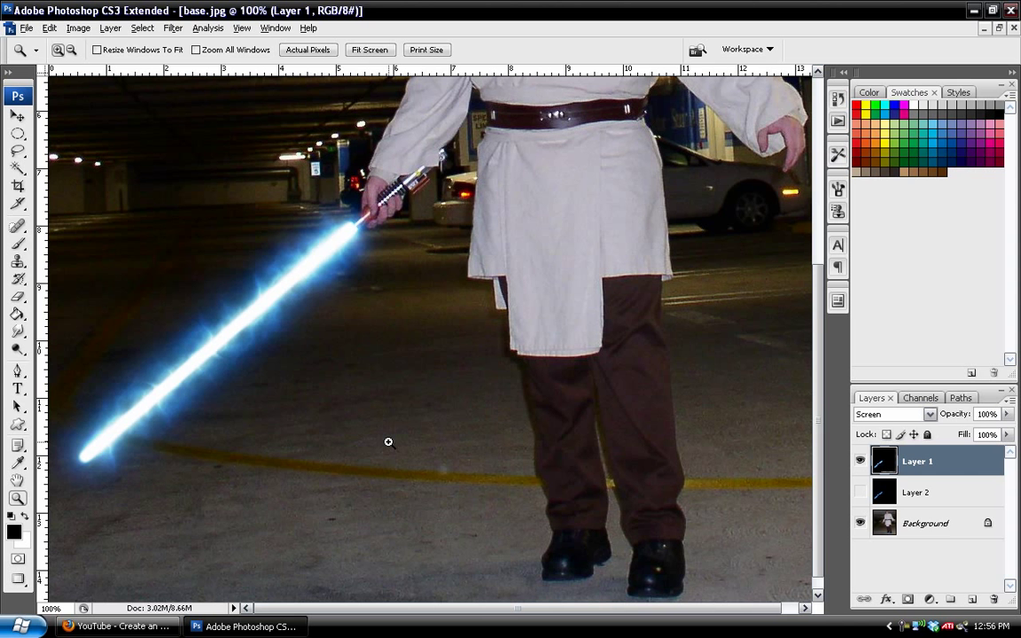
key("ctrl+0")
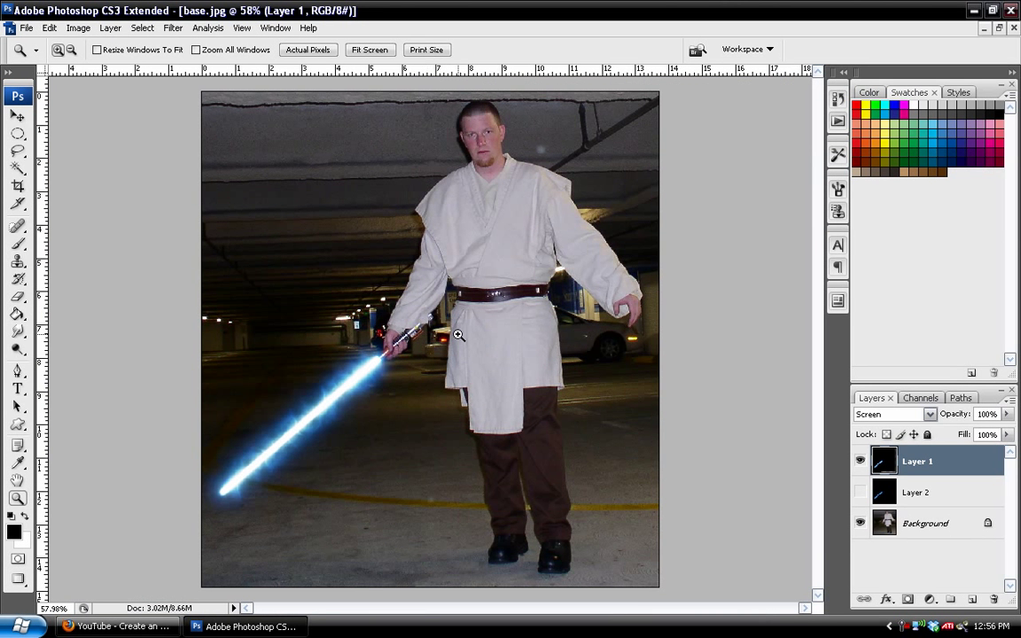
Hide Layer 1, show Layer 2, and set Layer 2 to Normal blending.
left_click(860, 460)
left_click(859, 492)
left_click(922, 494)
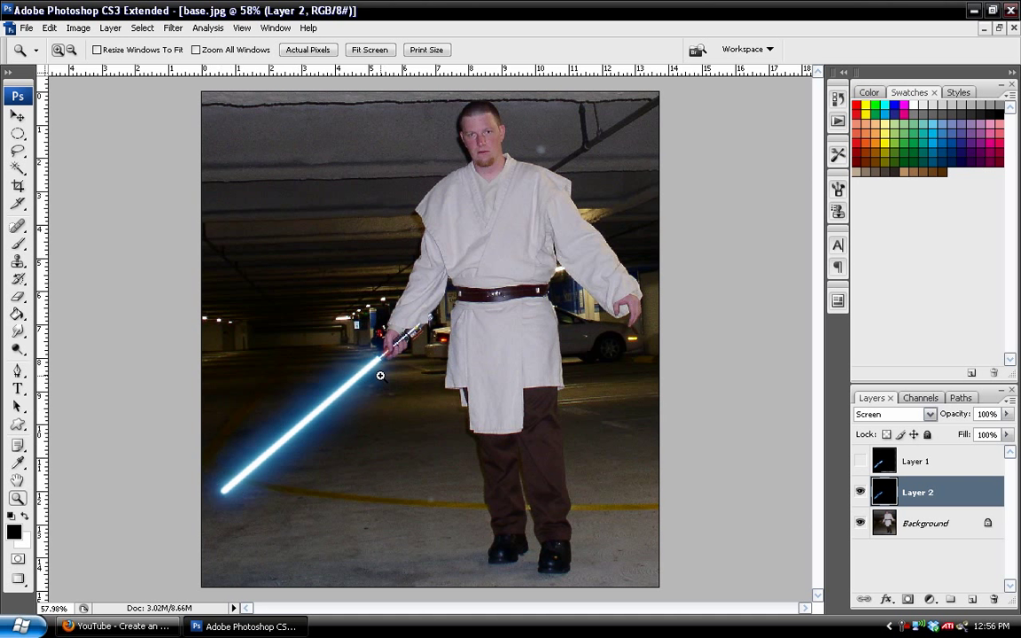
left_click(930, 414)
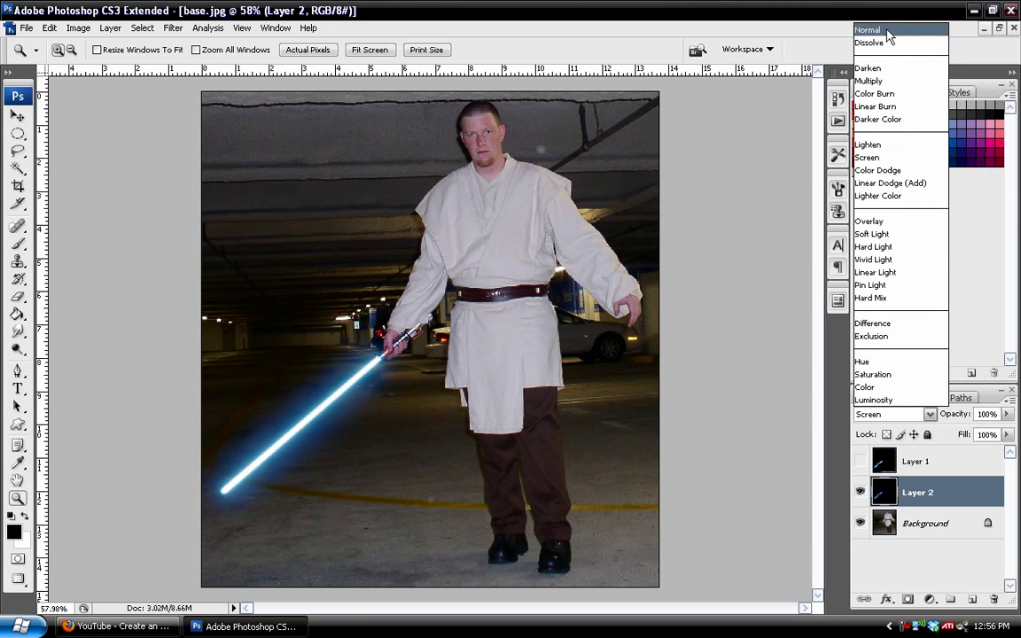
left_click(889, 30)
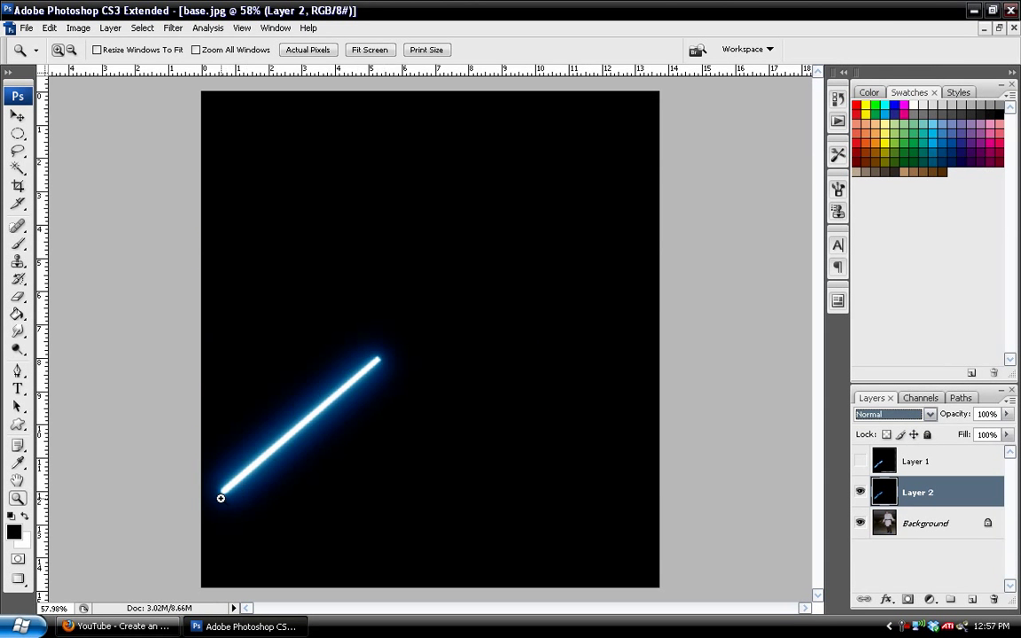
Set Layer 1 to Normal, compare it against the blade, then hide it and select Layer 2.
left_click(392, 443)
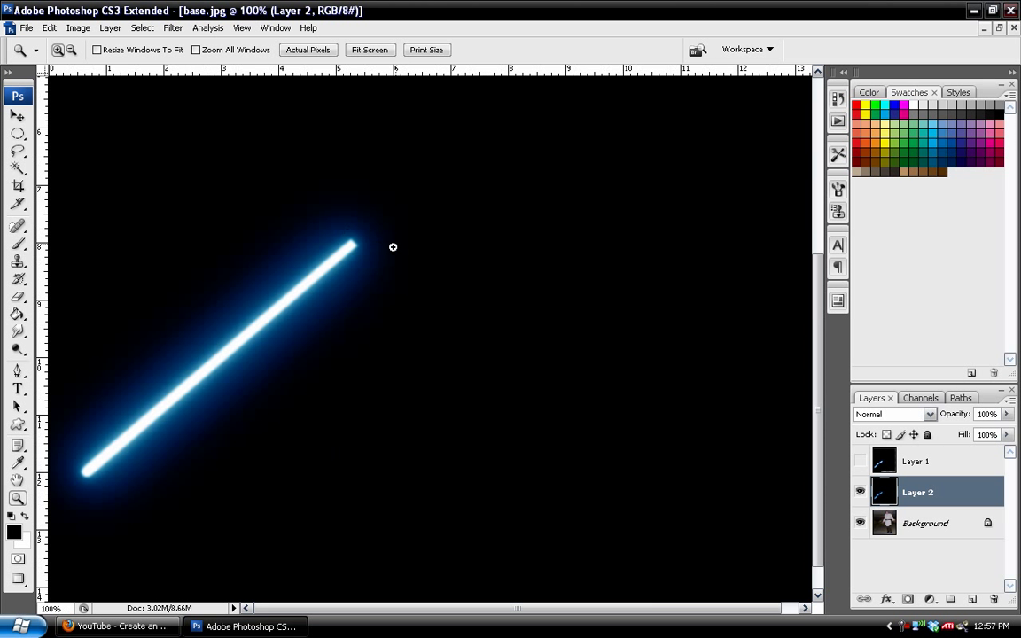
left_click(859, 461)
left_click(916, 459)
left_click(921, 414)
left_click(889, 30)
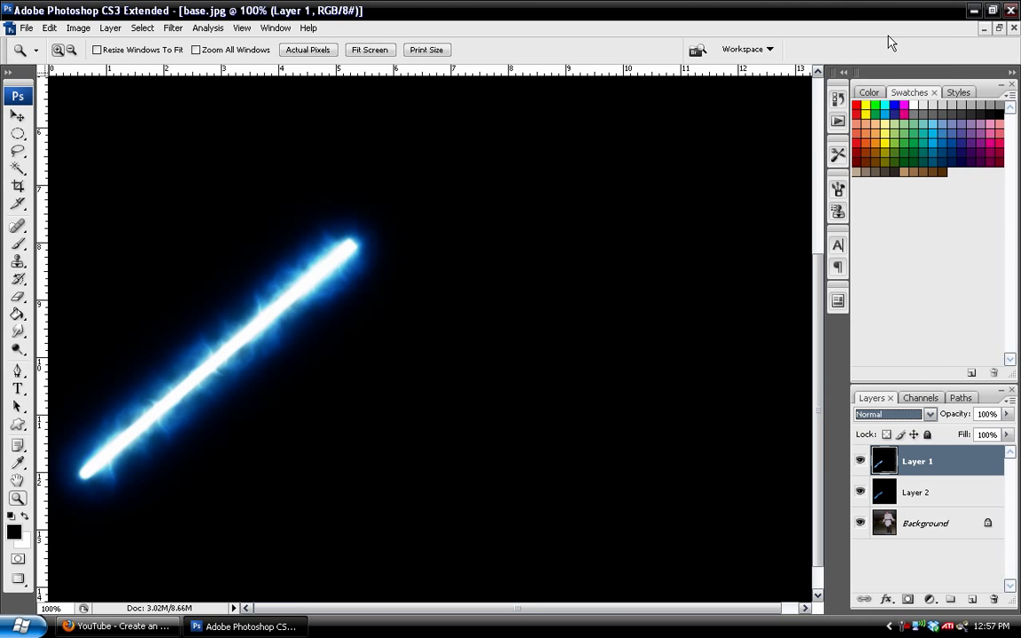
left_click(858, 460)
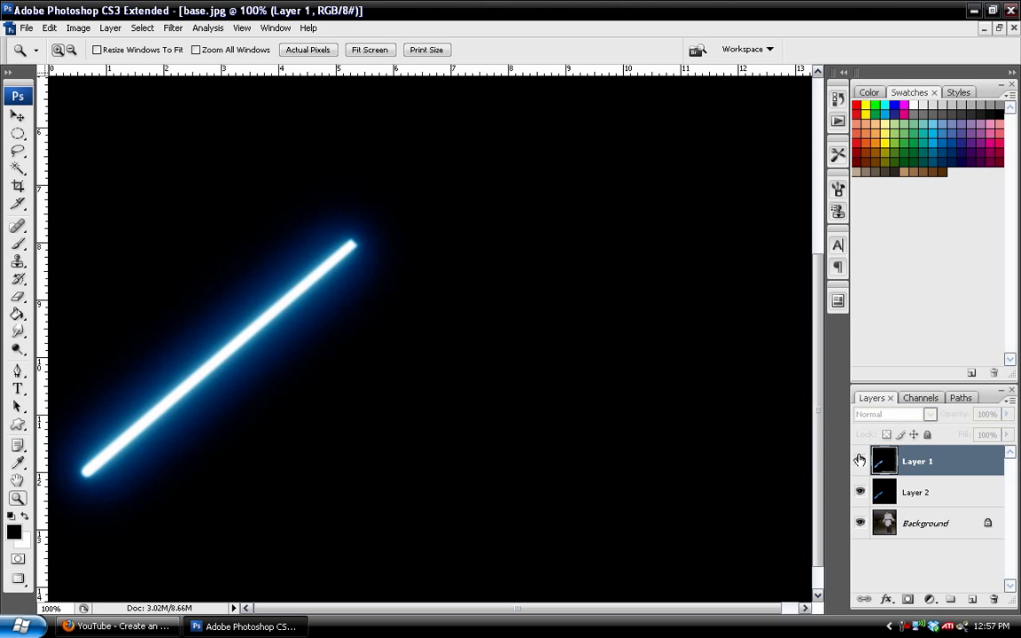
left_click(858, 460)
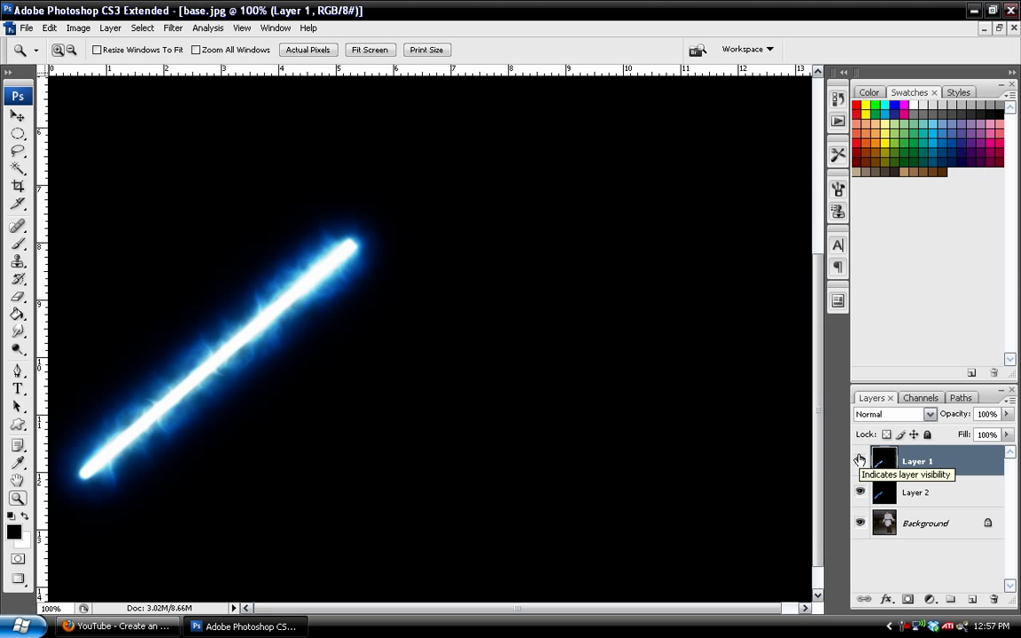
left_click(859, 460)
left_click(939, 501)
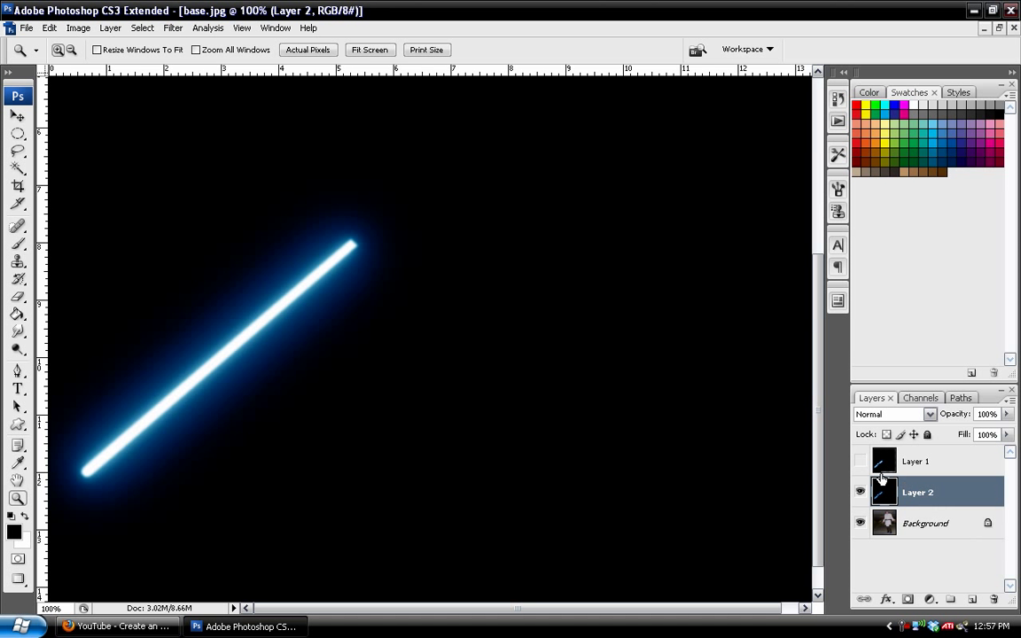
Add Layer 3, fill it with rendered Clouds, and set it to Overlay blending.
left_click(971, 599)
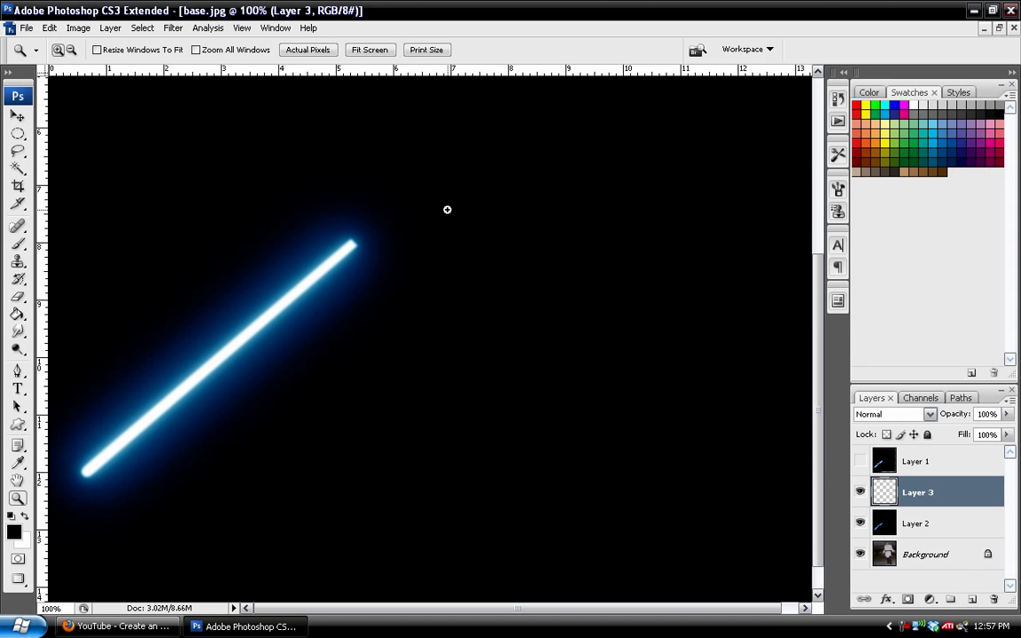
left_click(174, 31)
mouse_move(326, 248)
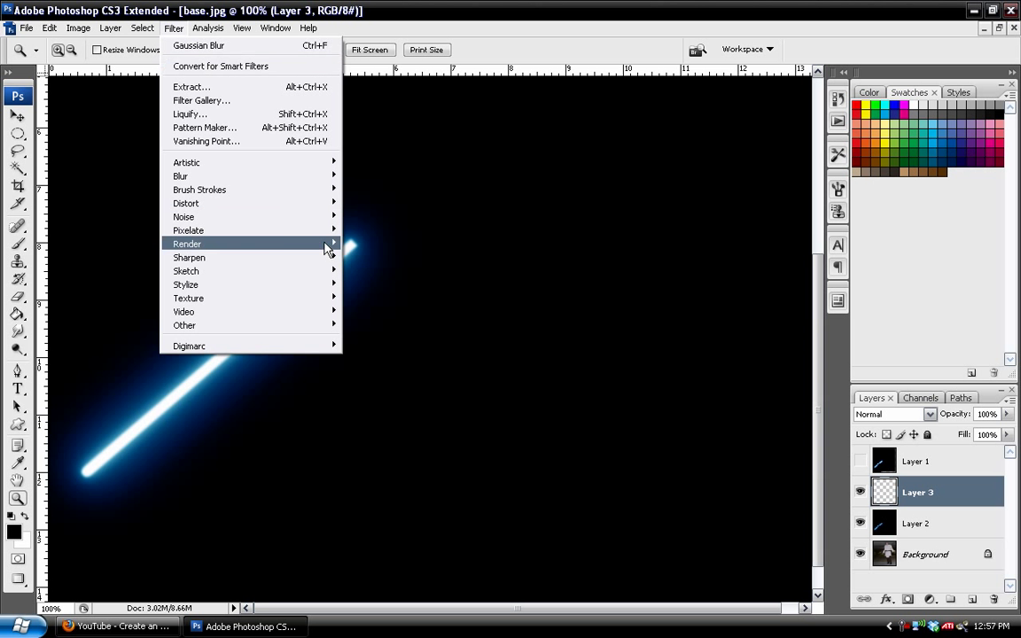
left_click(364, 243)
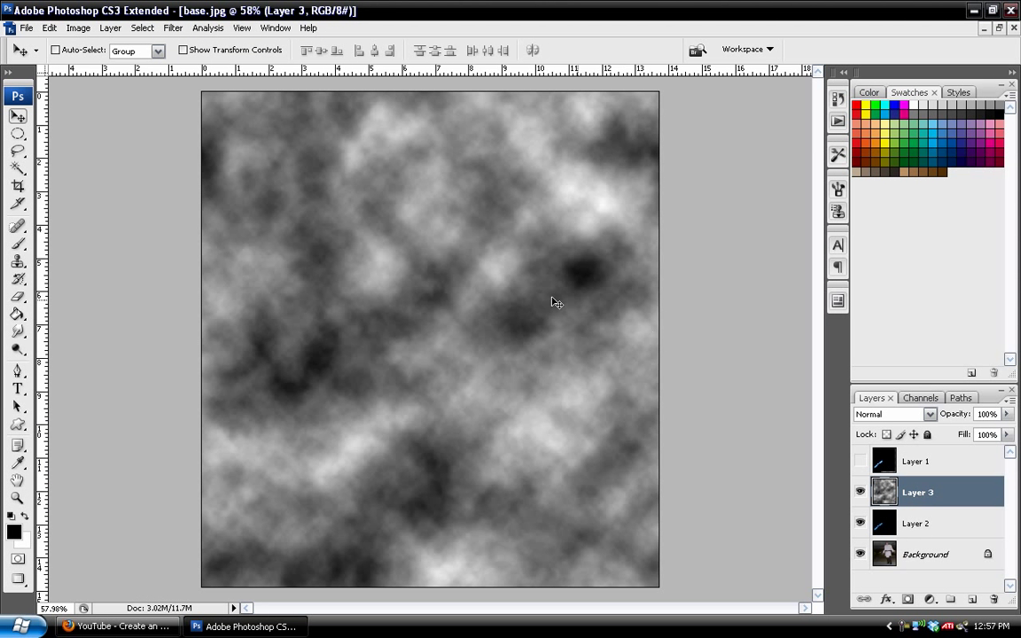
left_click(922, 414)
left_click(897, 221)
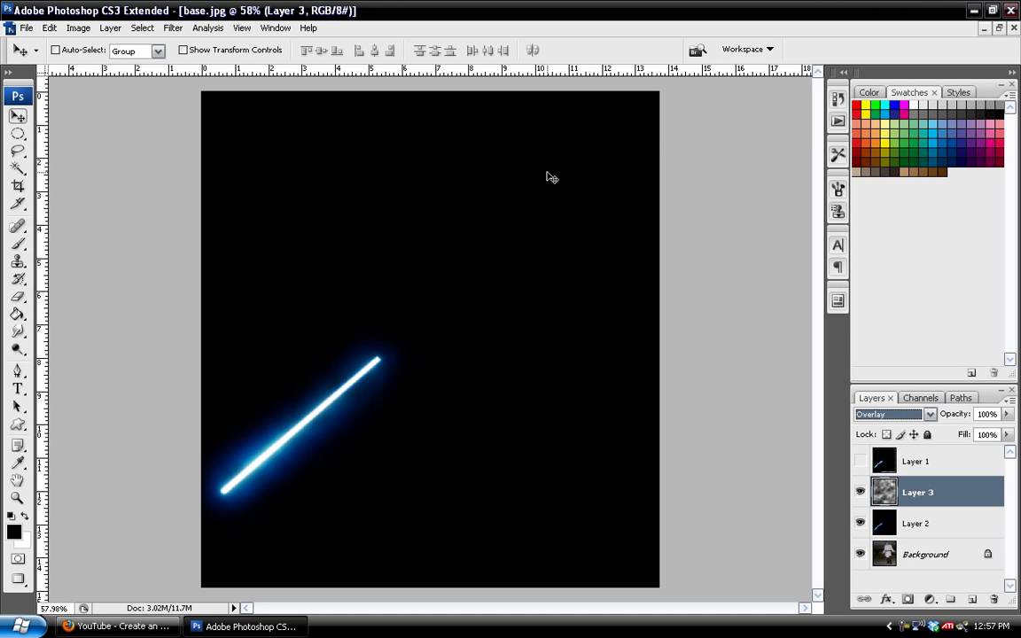
Scale Layer 3's clouds down around the blade in the lower-left and commit.
key("ctrl+t")
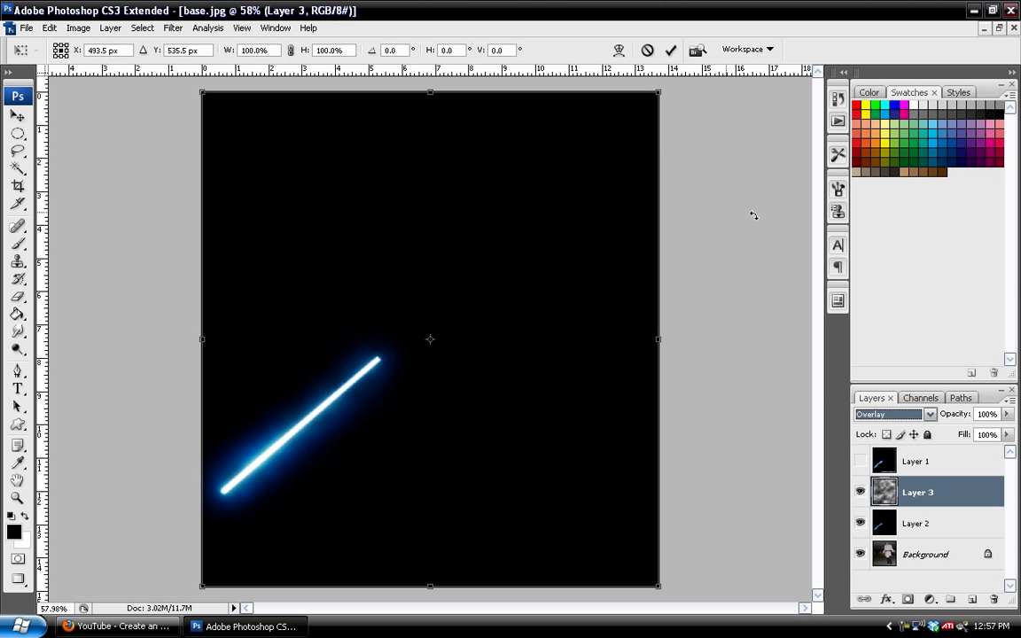
left_click_drag(657, 92, 415, 323)
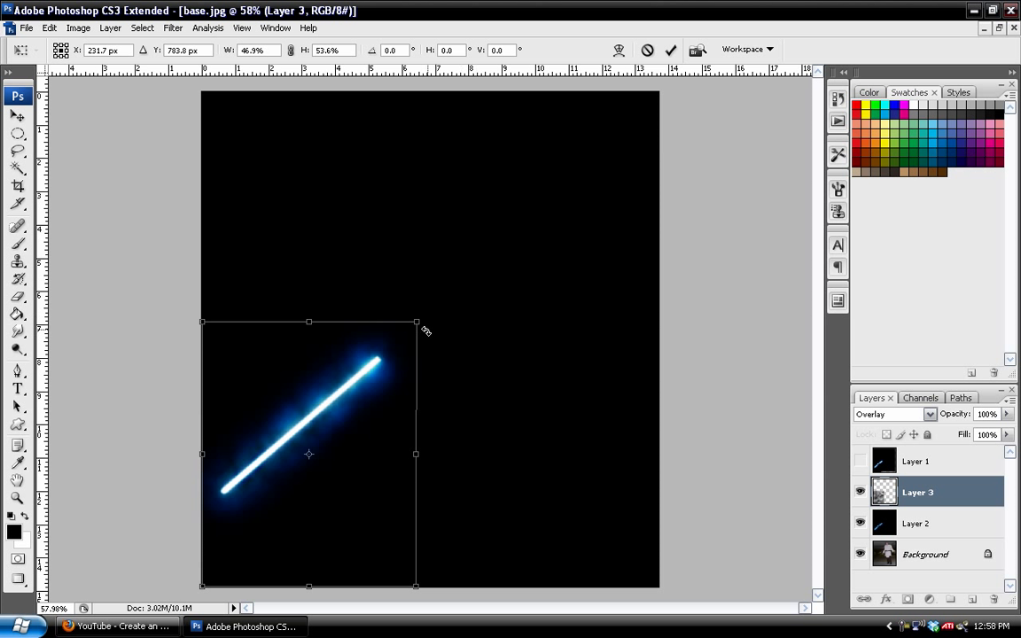
left_click_drag(309, 586, 309, 530)
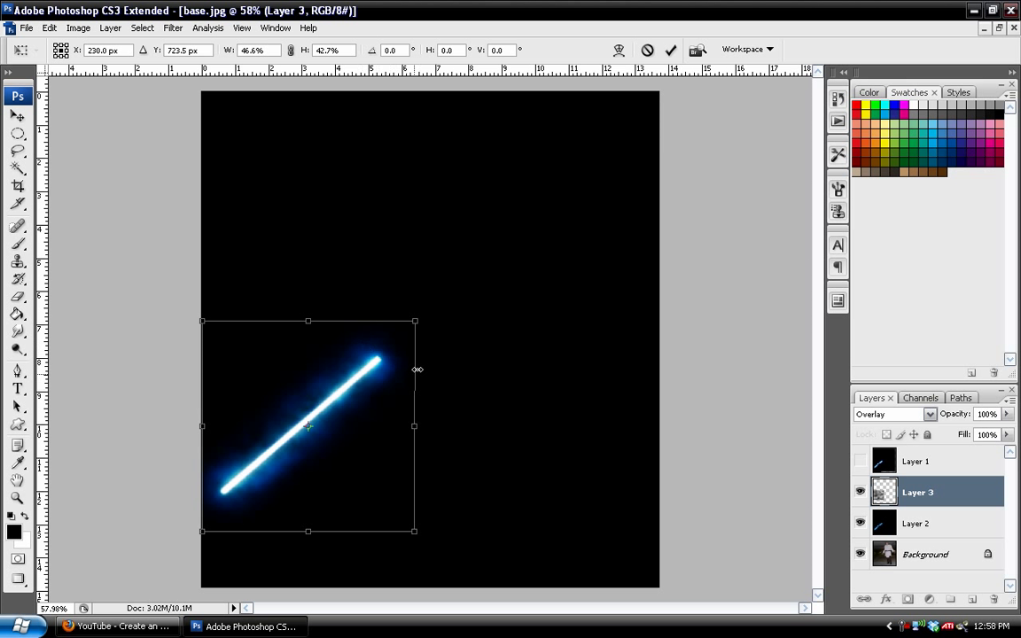
mouse_move(417, 323)
left_mouse_down()
mouse_move(367, 344)
mouse_move(409, 325)
left_mouse_up()
key("Return")
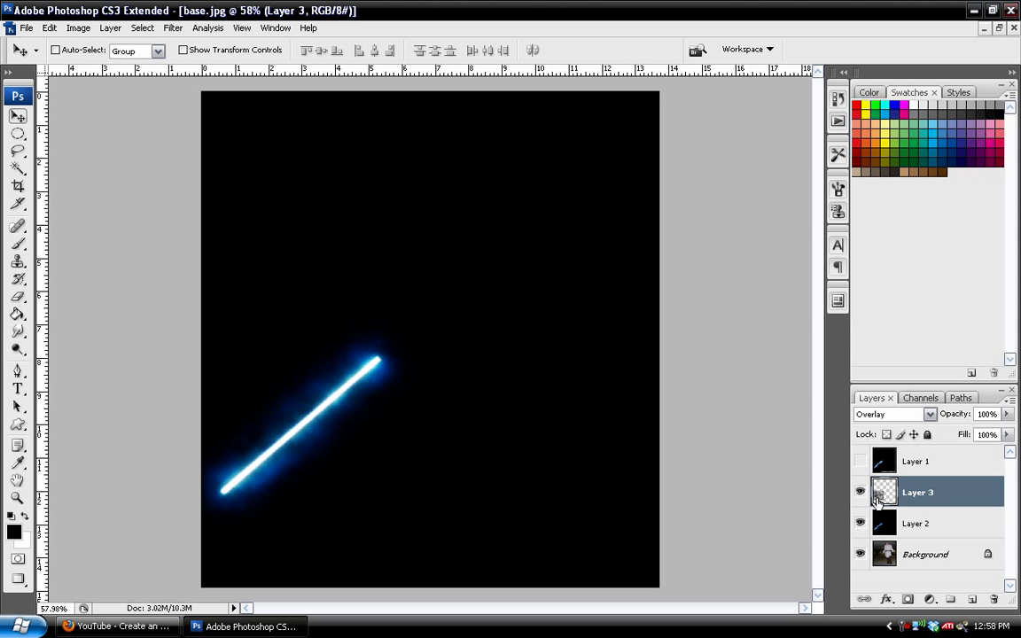
key("z")
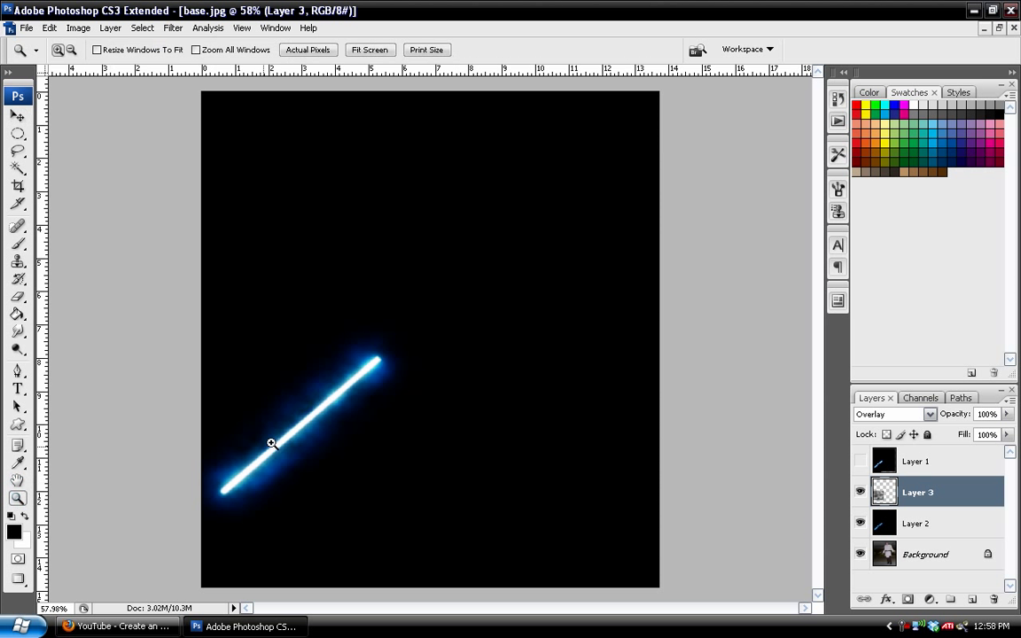
left_click(286, 439)
left_click(284, 431)
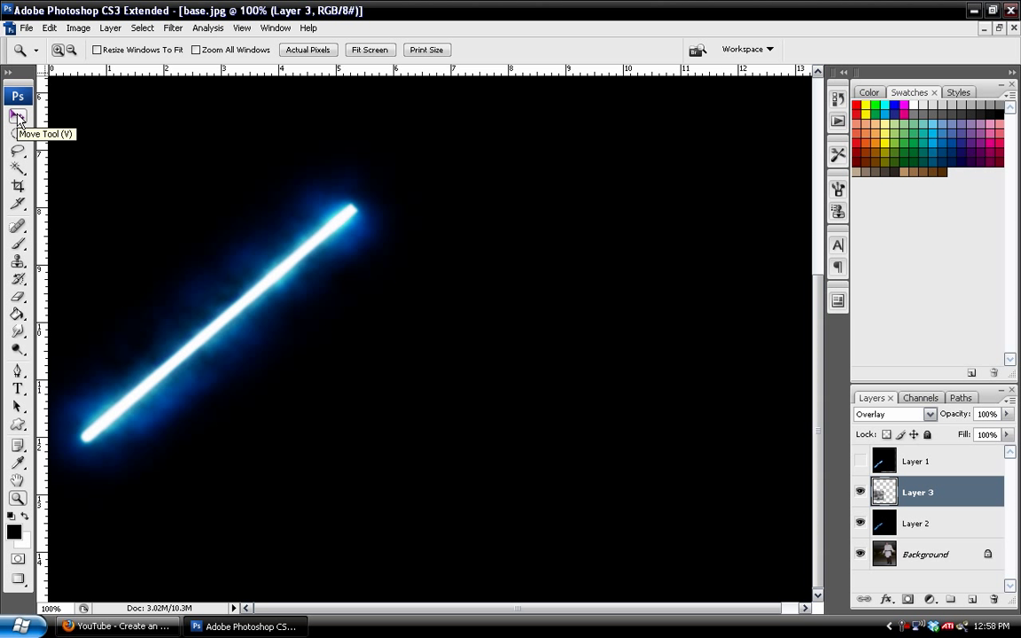
right_click(185, 414)
left_click(232, 423)
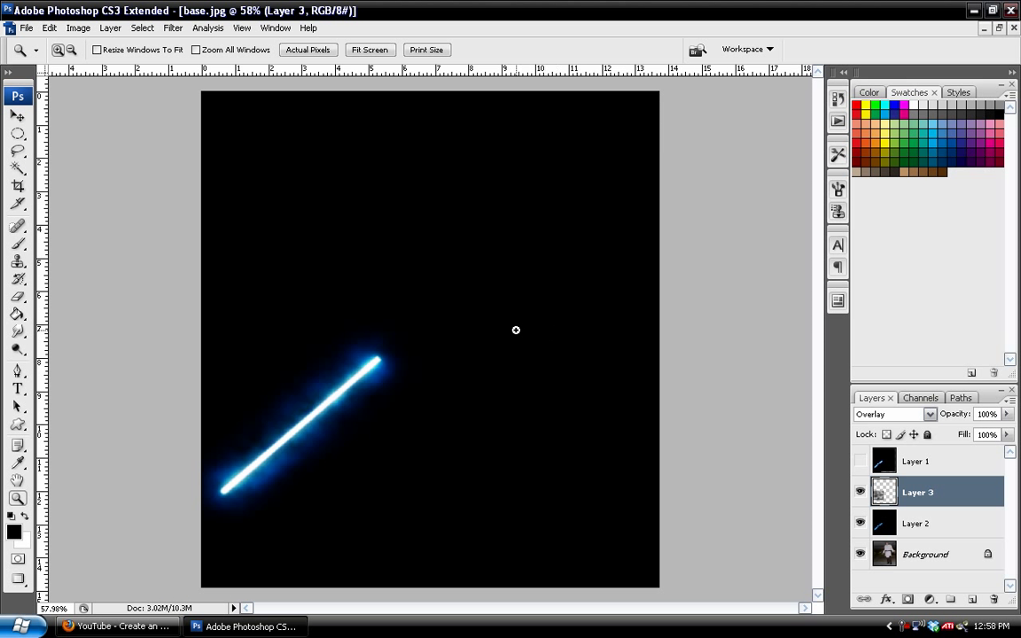
Add Layer 4 and fill it with Clouds followed by Difference Clouds.
left_click(971, 599)
left_click(171, 28)
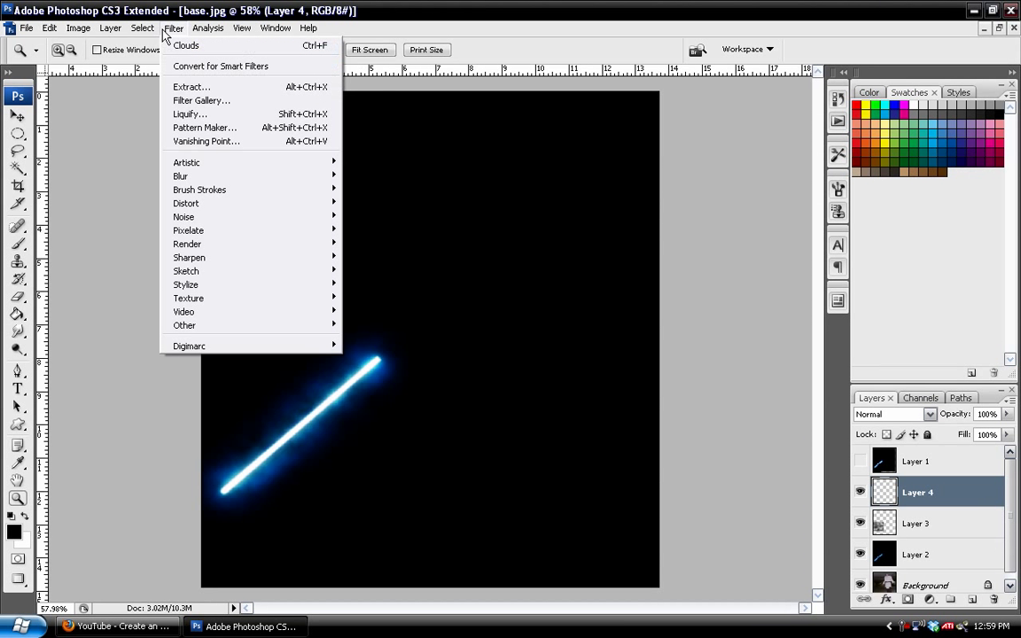
left_click(184, 46)
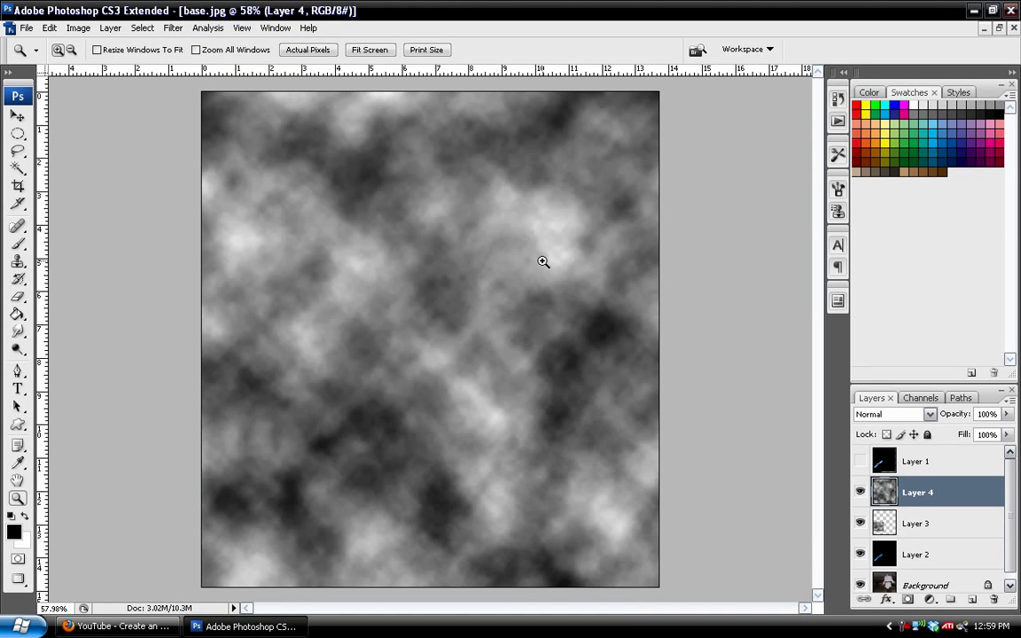
left_click(174, 29)
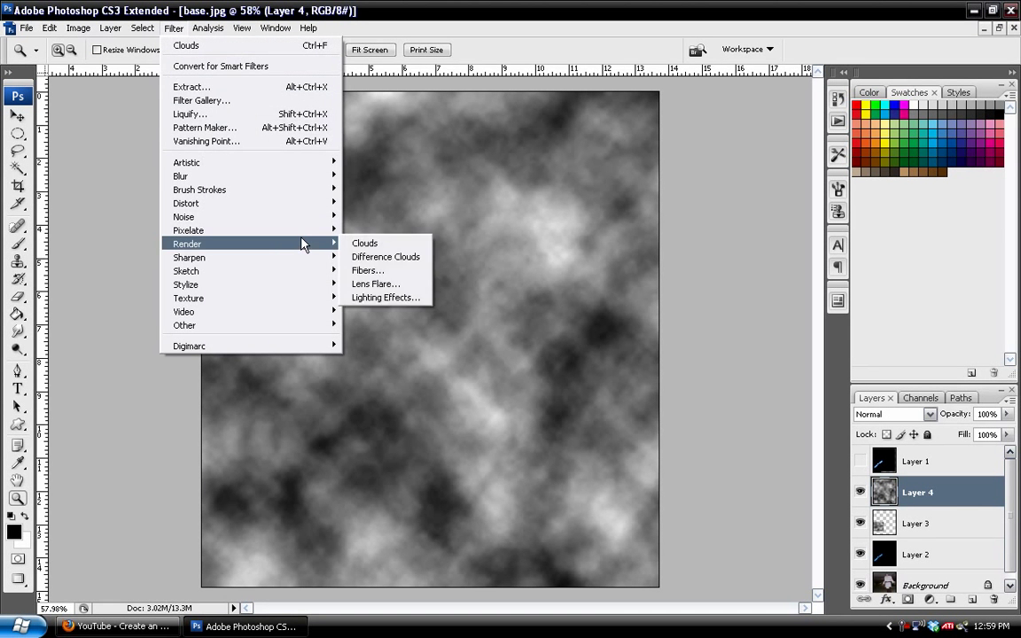
left_click(399, 259)
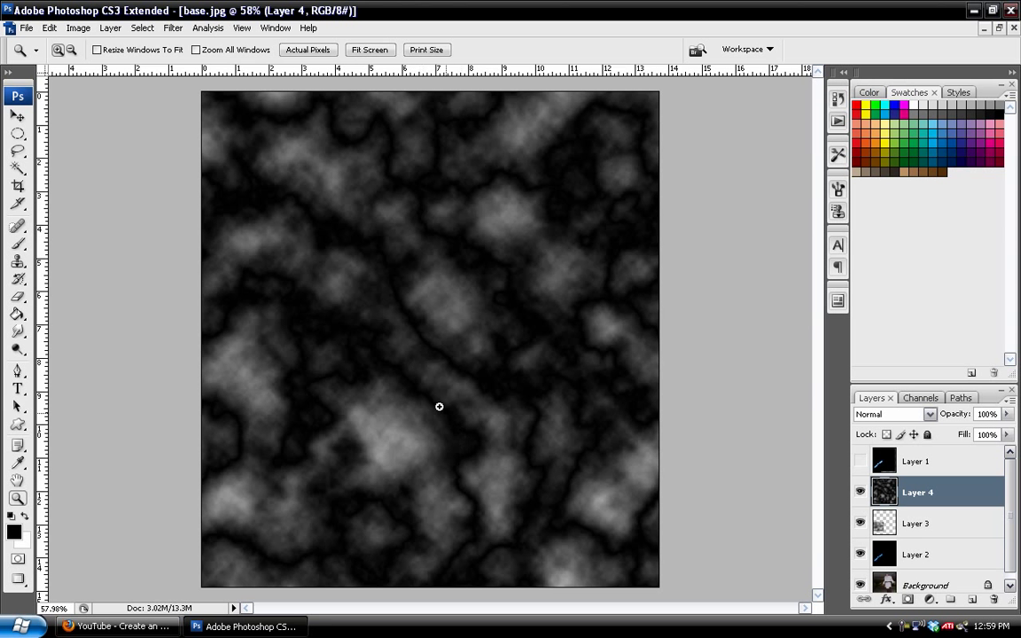
Invert the cloud texture and darken its midtones with Levels so white veins stand out.
left_click(78, 27)
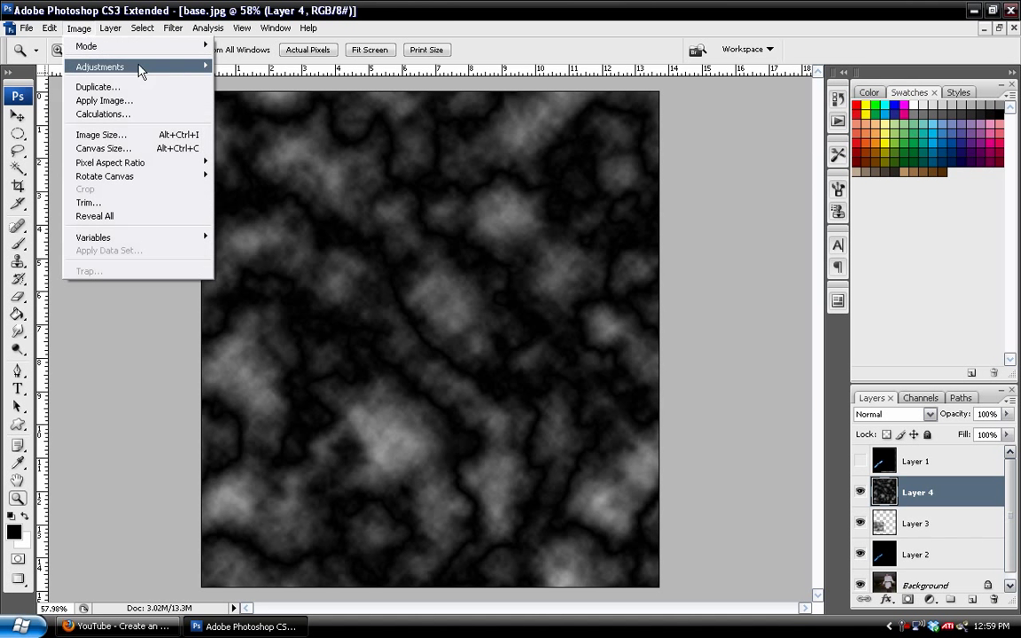
mouse_move(184, 68)
left_click(256, 324)
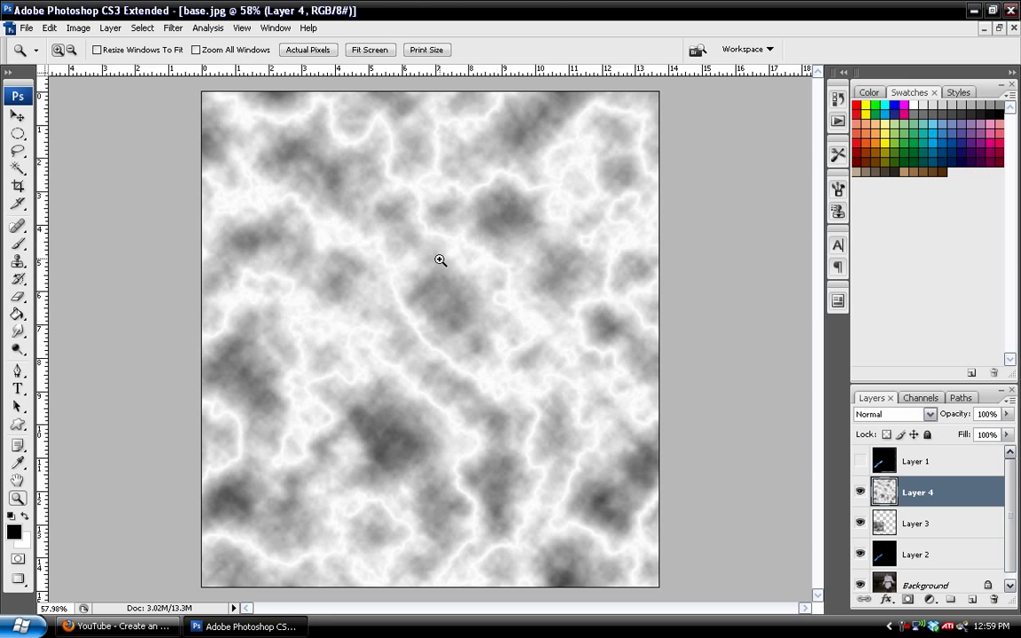
left_click(78, 27)
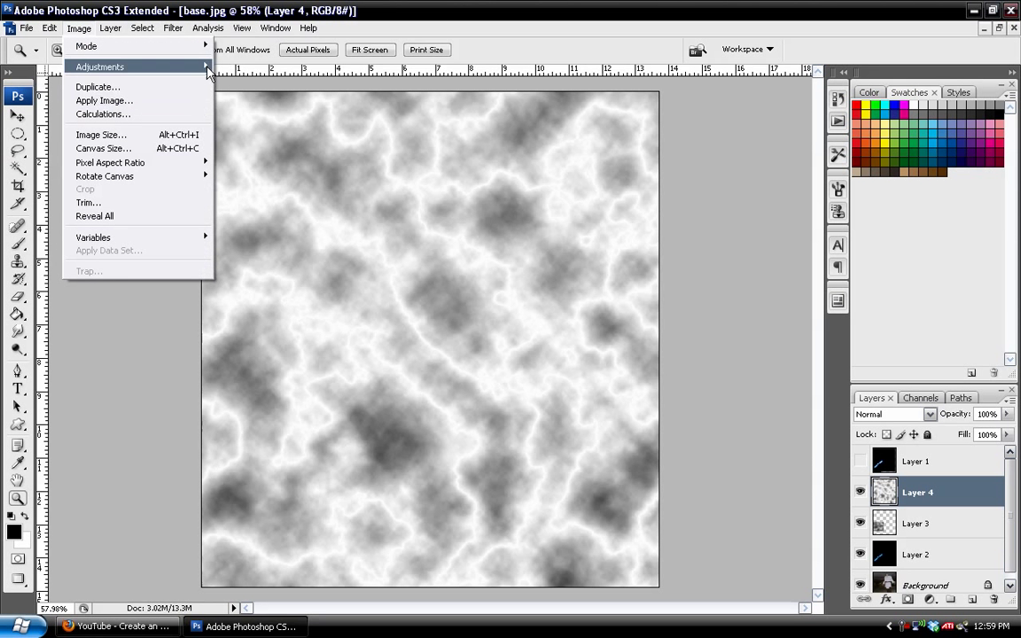
mouse_move(206, 69)
left_click(239, 66)
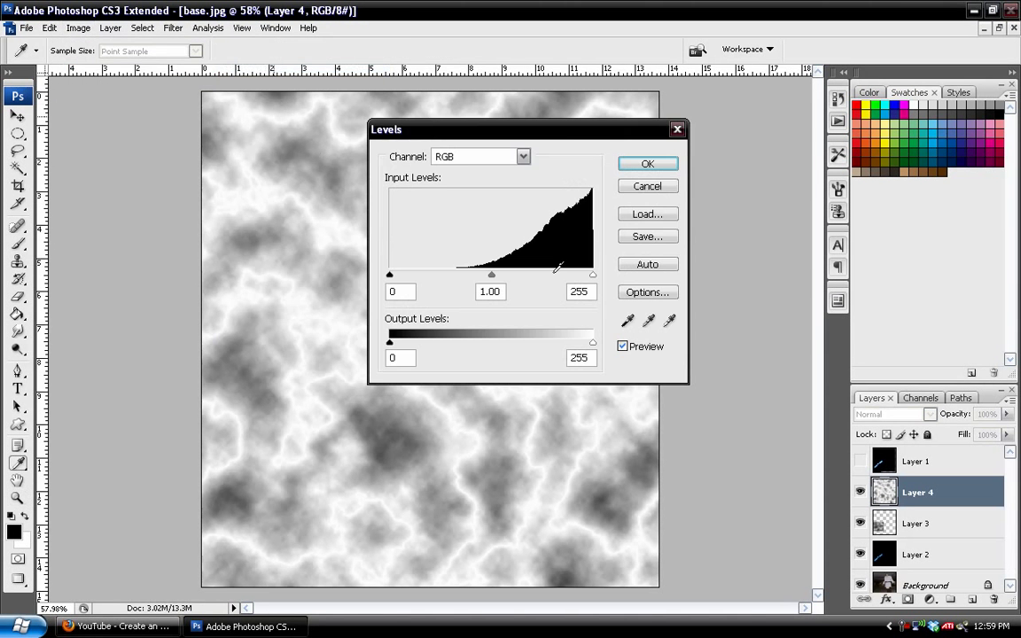
left_click_drag(547, 143, 726, 150)
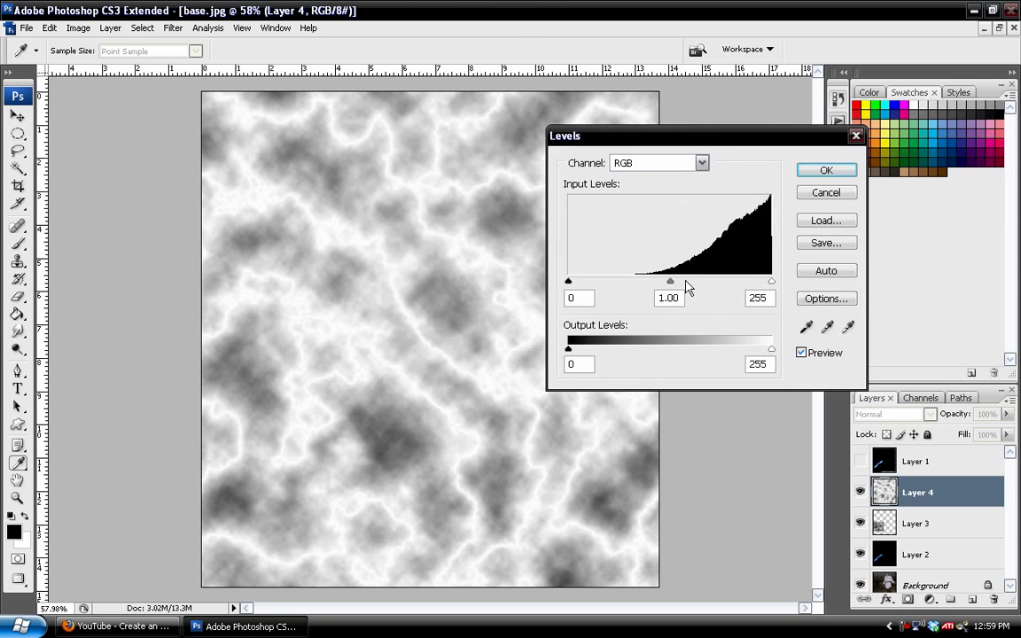
left_click_drag(671, 282, 734, 285)
Confirm Levels, then scale Layer 4's veins down into the lower-left around the blade.
left_click(826, 171)
key("z")
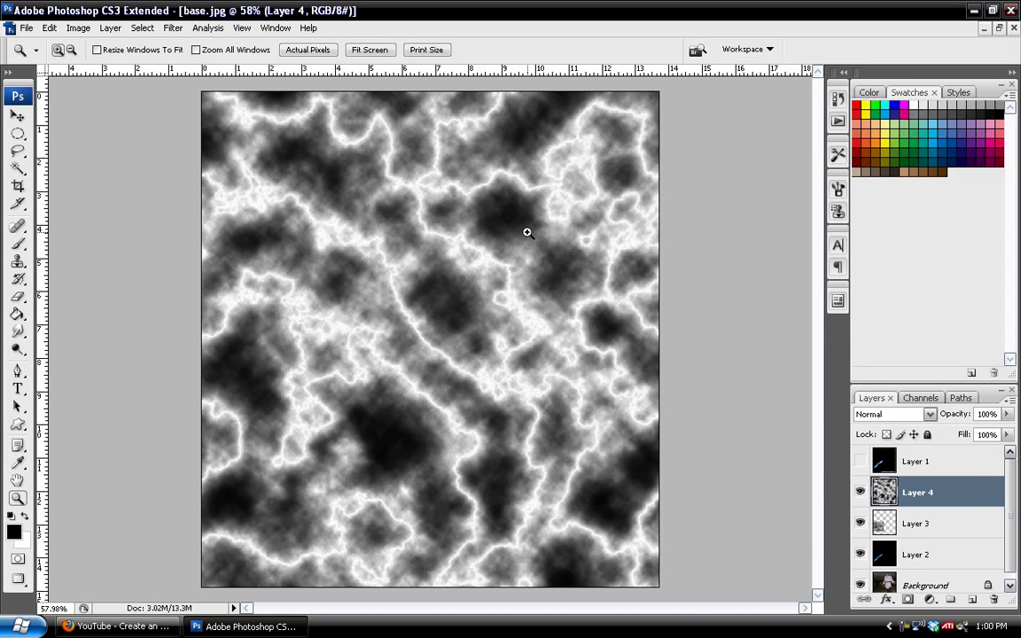
key("ctrl+t")
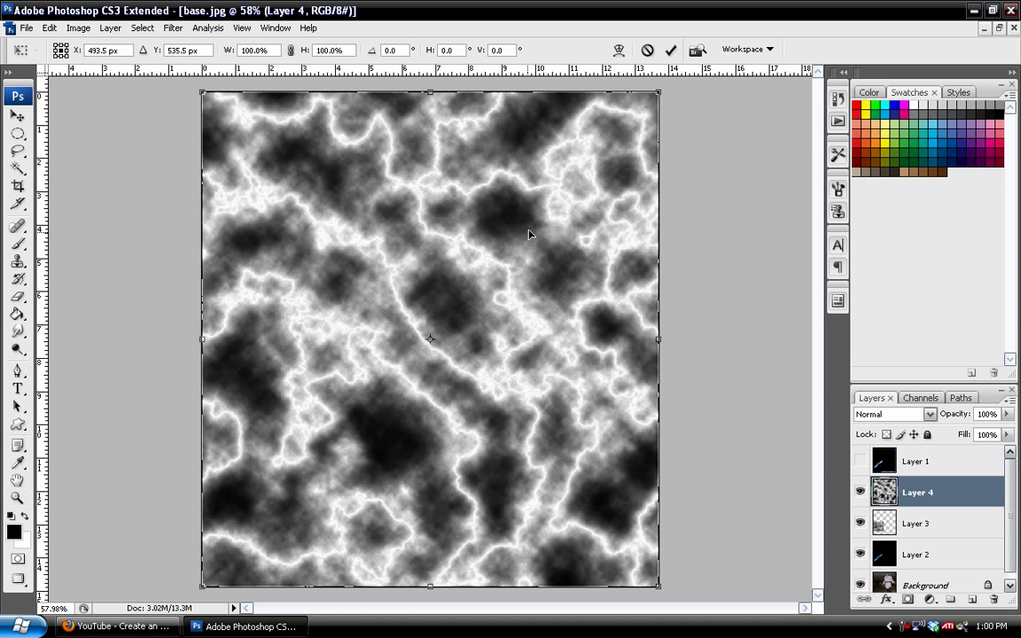
left_click_drag(657, 95, 425, 326)
left_click_drag(312, 585, 314, 551)
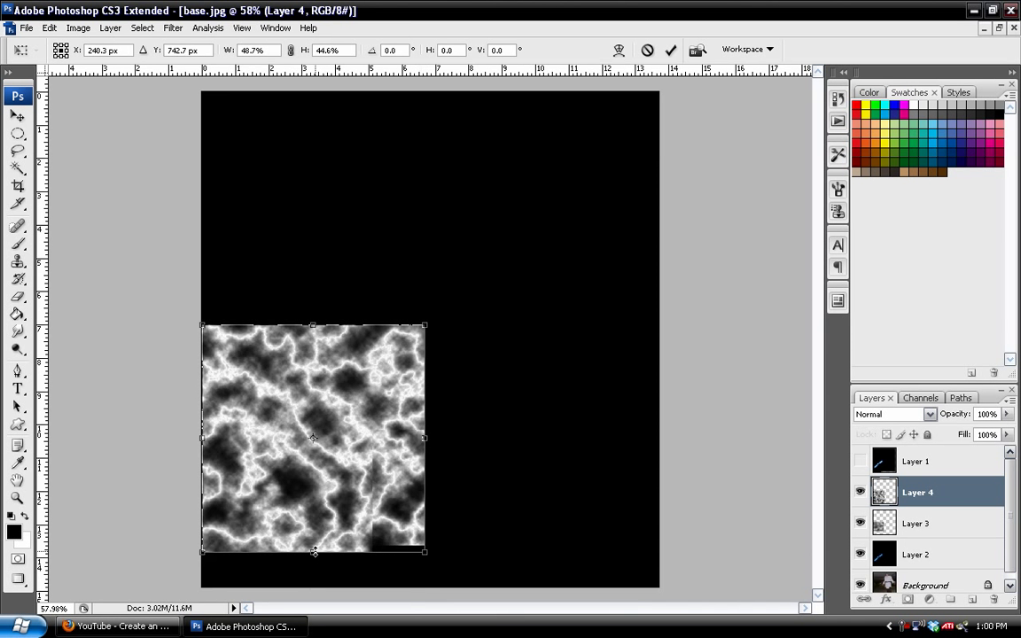
key("Return")
Set Layer 4 to Overlay blending and zoom in on the glow.
key("z")
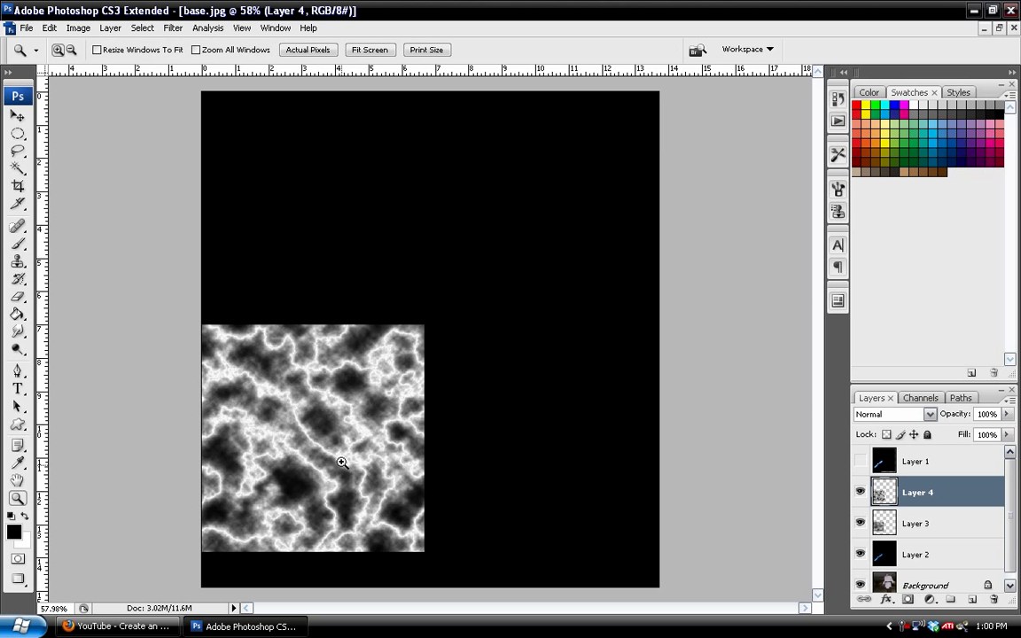
left_click(928, 415)
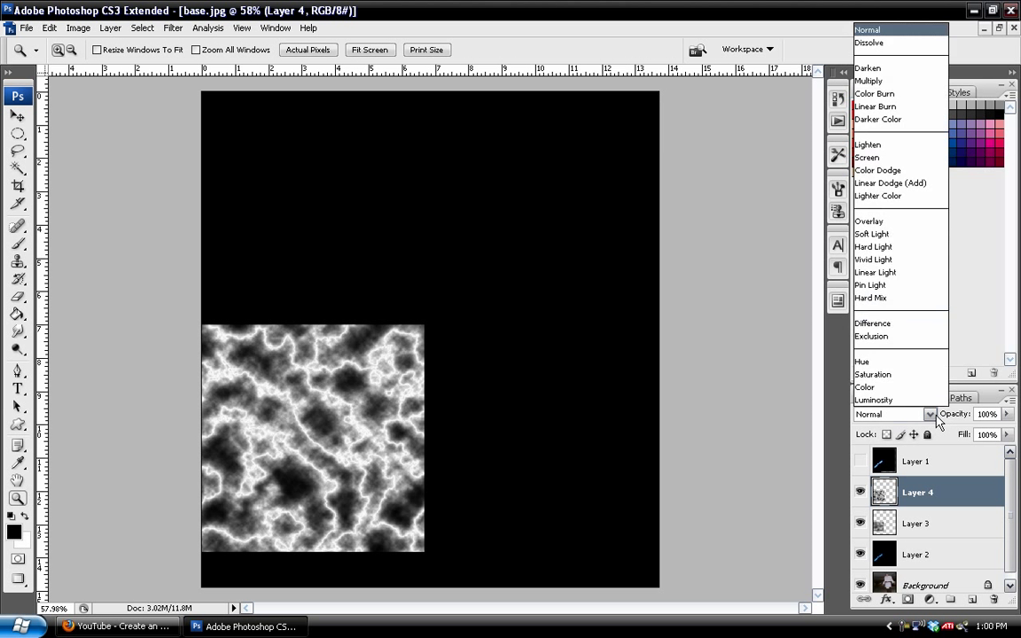
left_click(882, 218)
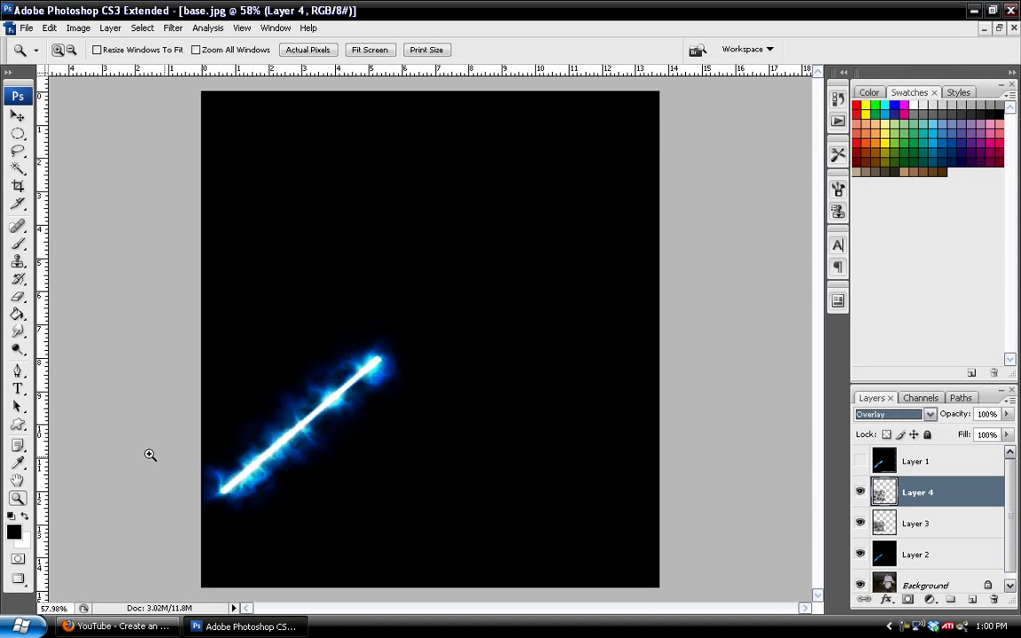
left_click(310, 431)
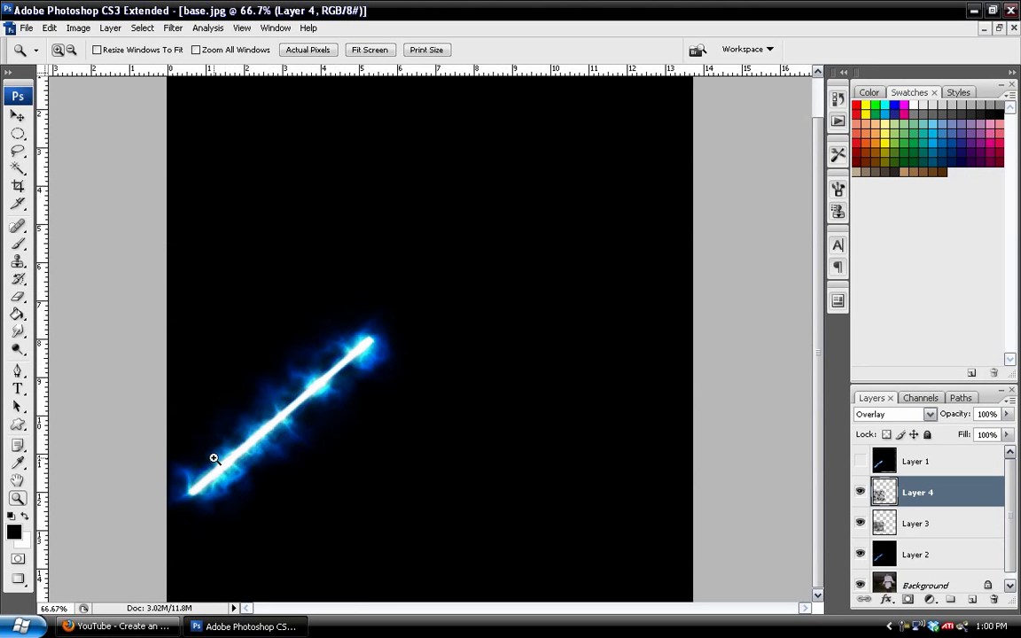
Switch Layer 4 to Color Dodge and toggle the lower layers' visibility, keeping Layer 2 shown.
left_click(213, 458)
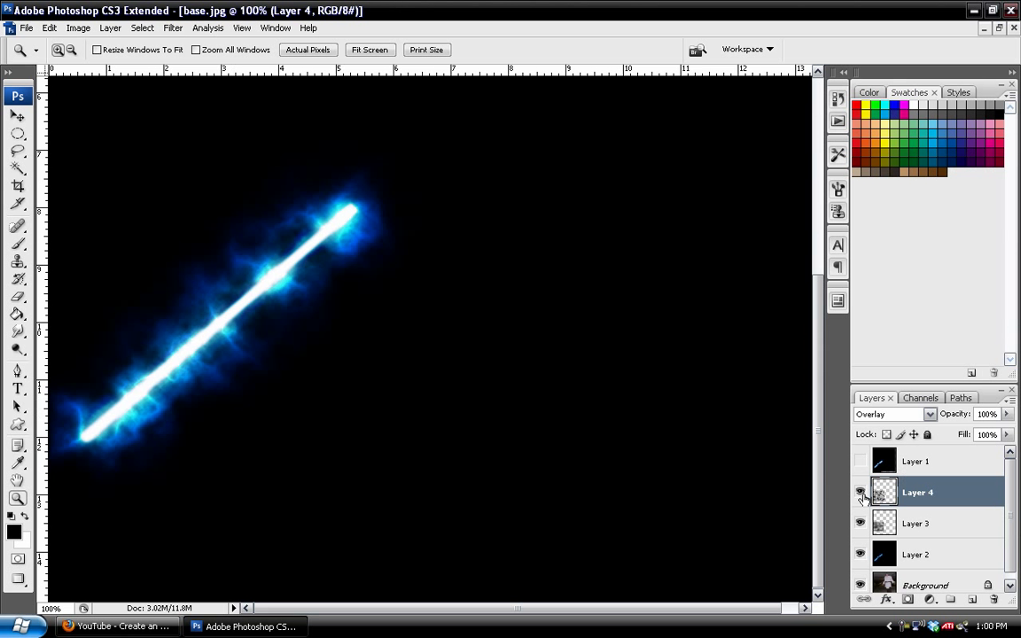
left_click(860, 493)
left_click(859, 493)
left_click(895, 414)
left_click(889, 170)
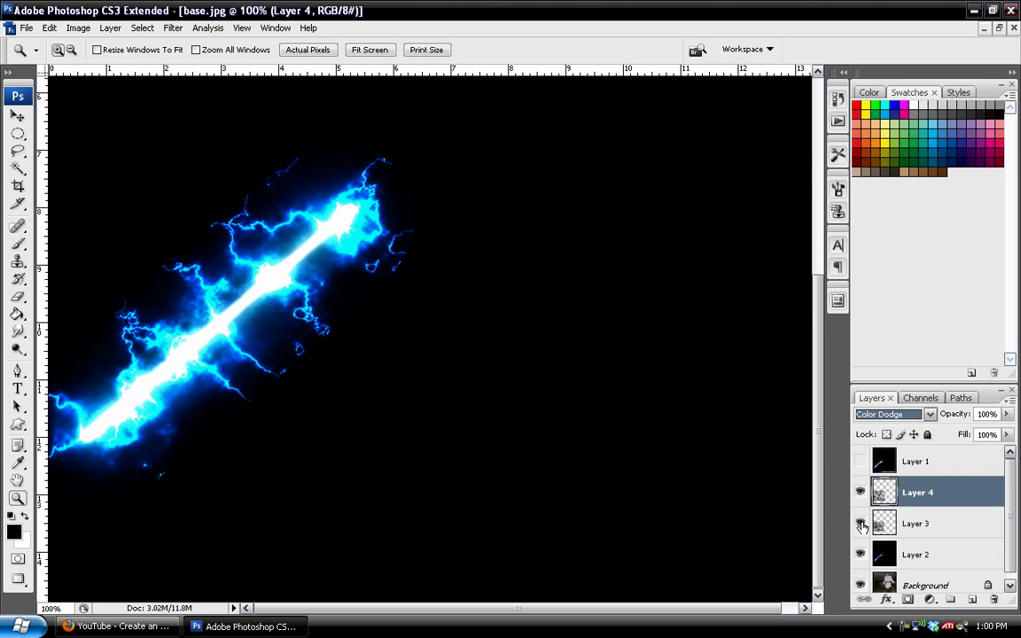
left_click(859, 554)
left_click(859, 585)
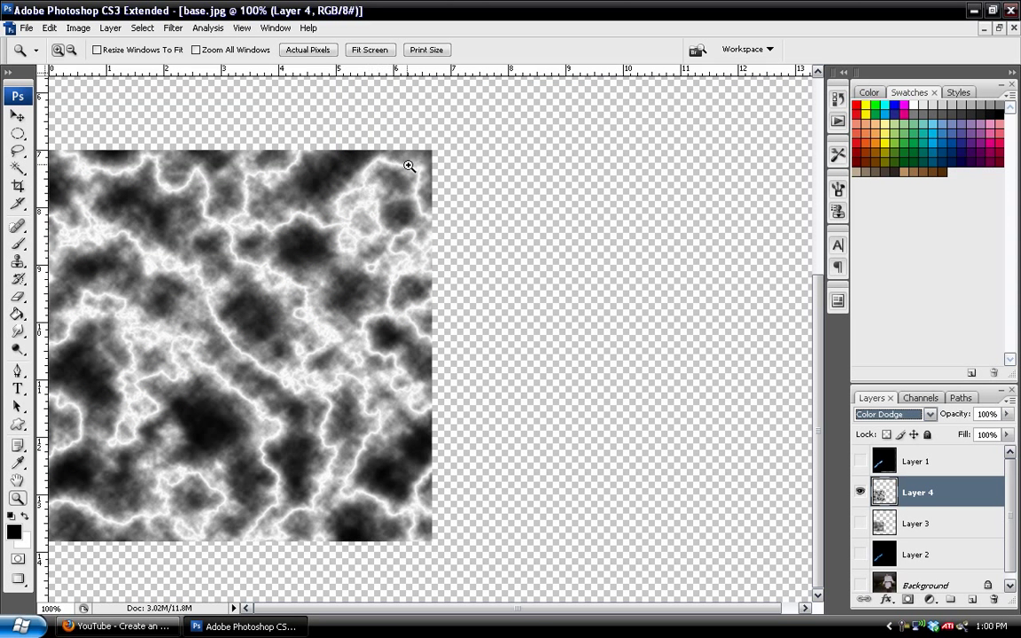
left_click(859, 553)
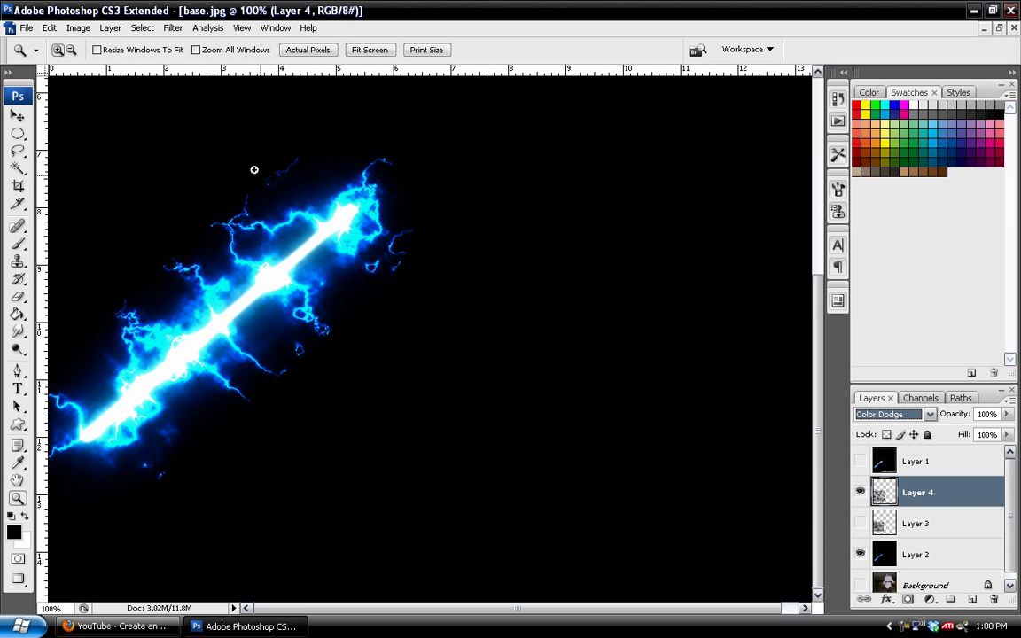
Try a lower legacy Brightness/Contrast on the lightning, then cancel it.
left_click(79, 29)
mouse_move(199, 71)
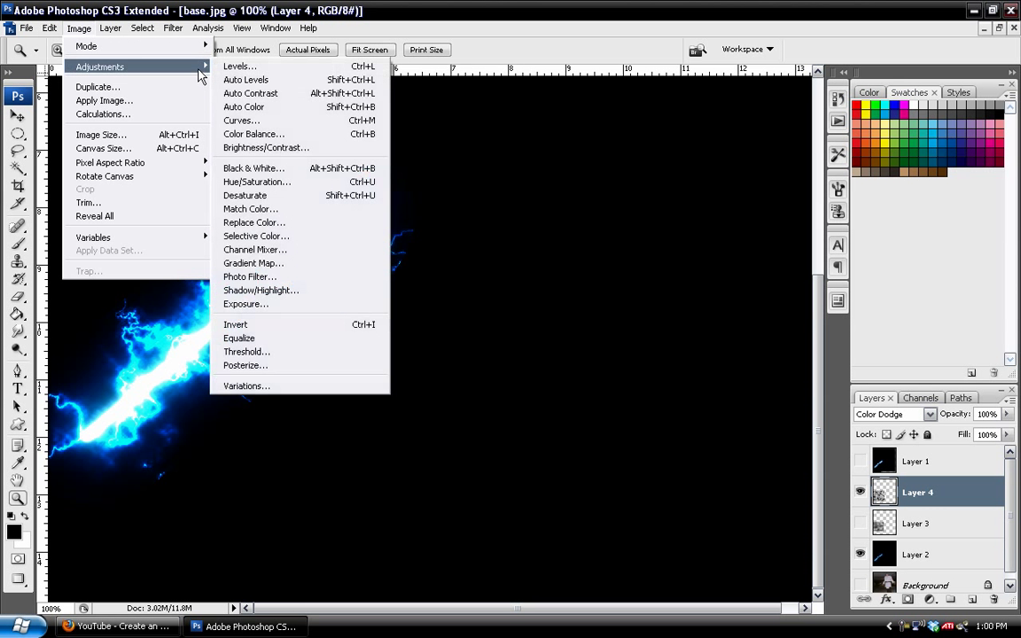
left_click(257, 149)
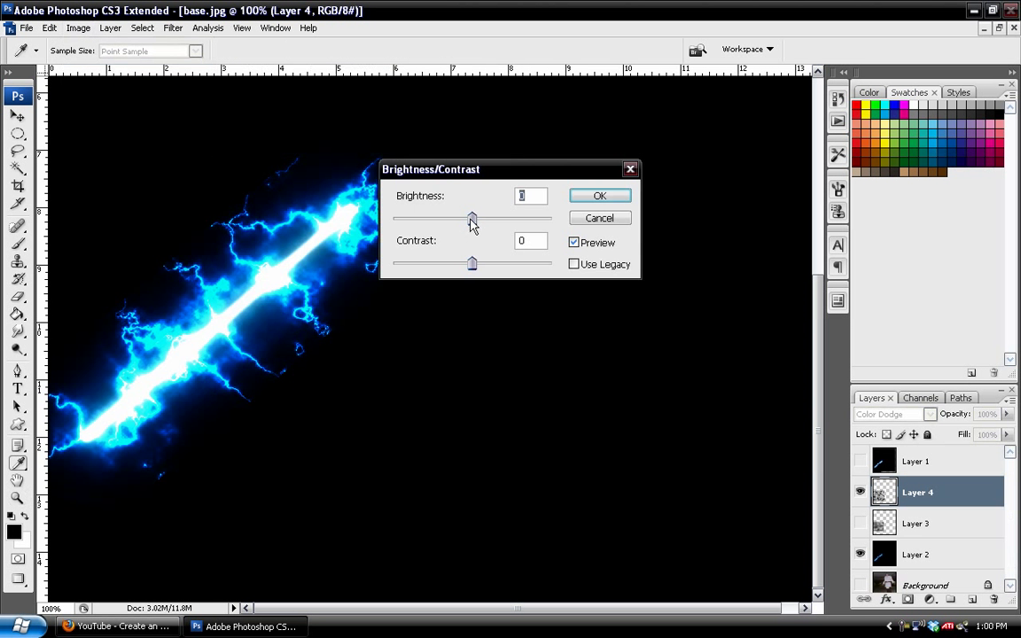
left_click_drag(472, 219, 442, 221)
key("alt+l")
left_click(599, 219)
key("z")
Set Layer 4 back to Overlay, show Layer 3, and compare the glow.
left_click(895, 414)
left_click(868, 220)
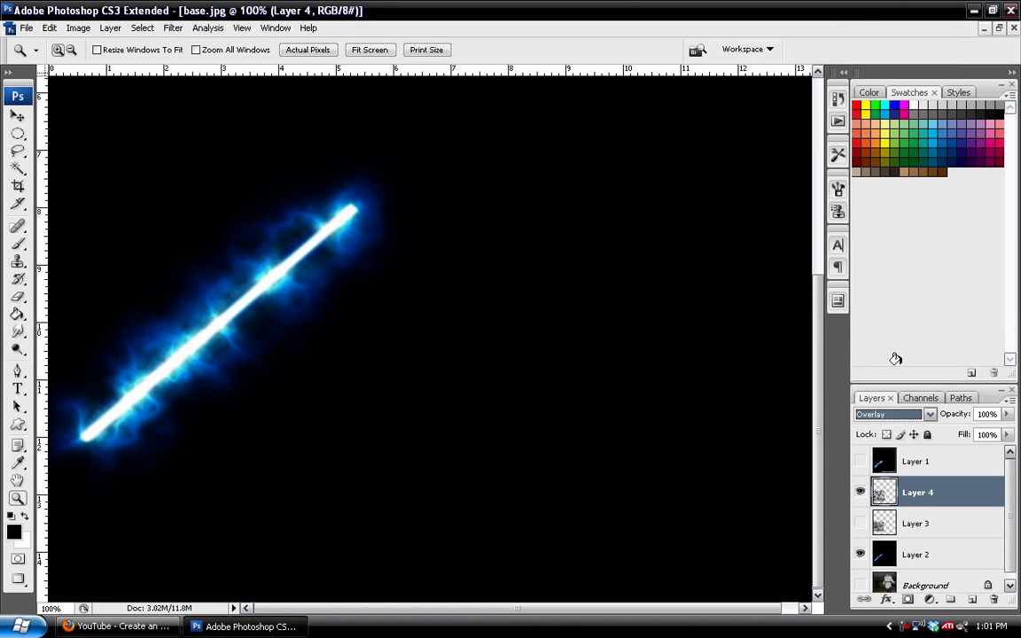
left_click(859, 522)
left_click(858, 493)
left_click(858, 493)
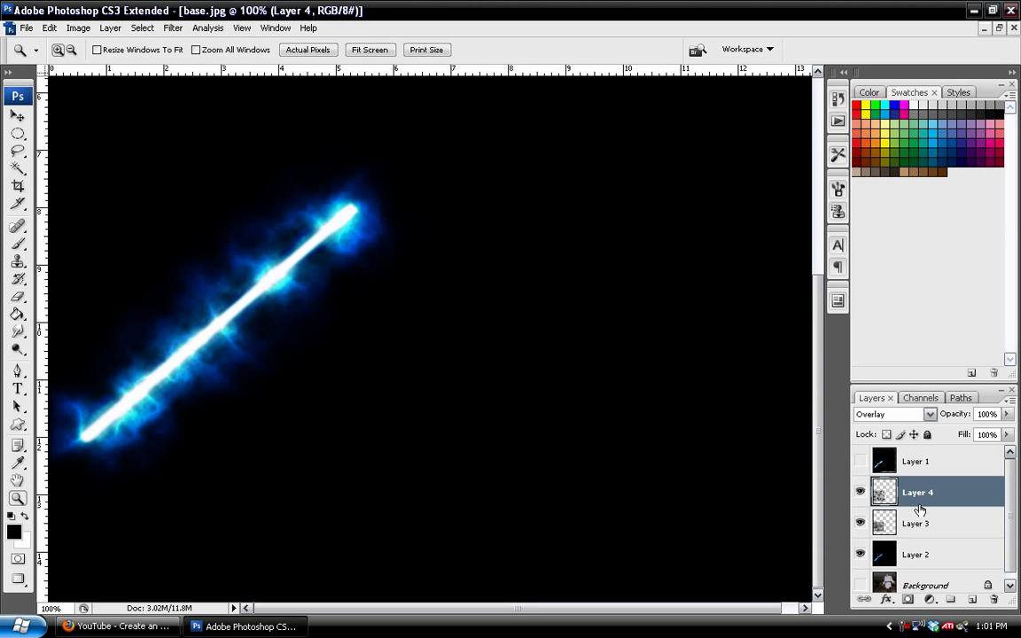
Duplicate Layer 4 and render Difference Clouds on Layer 4 copy.
key("ctrl+j")
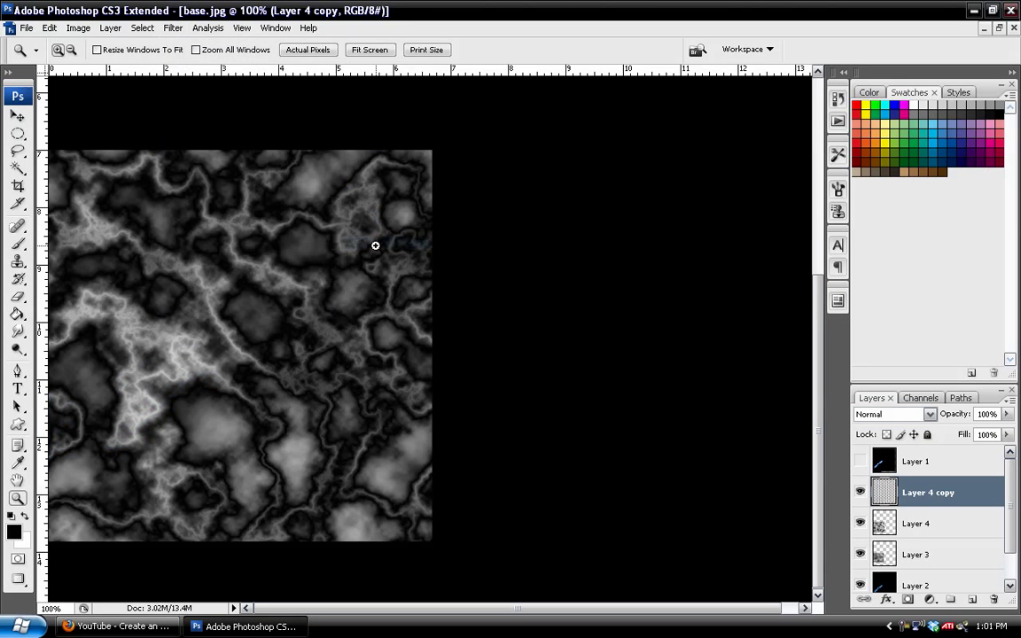
left_click(364, 242)
right_click(244, 96)
left_click(174, 29)
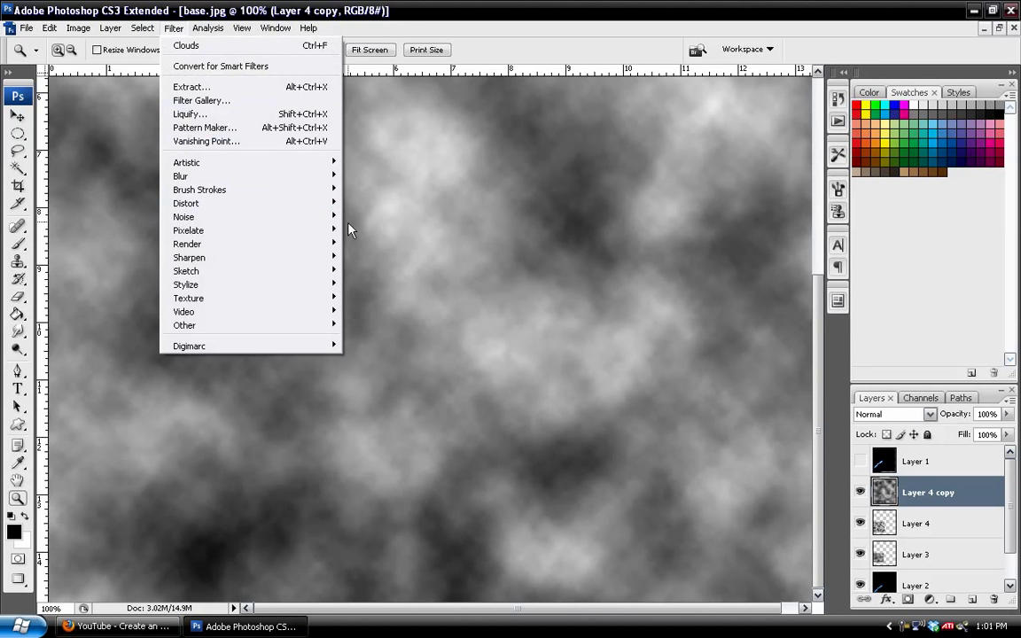
mouse_move(305, 243)
left_click(390, 256)
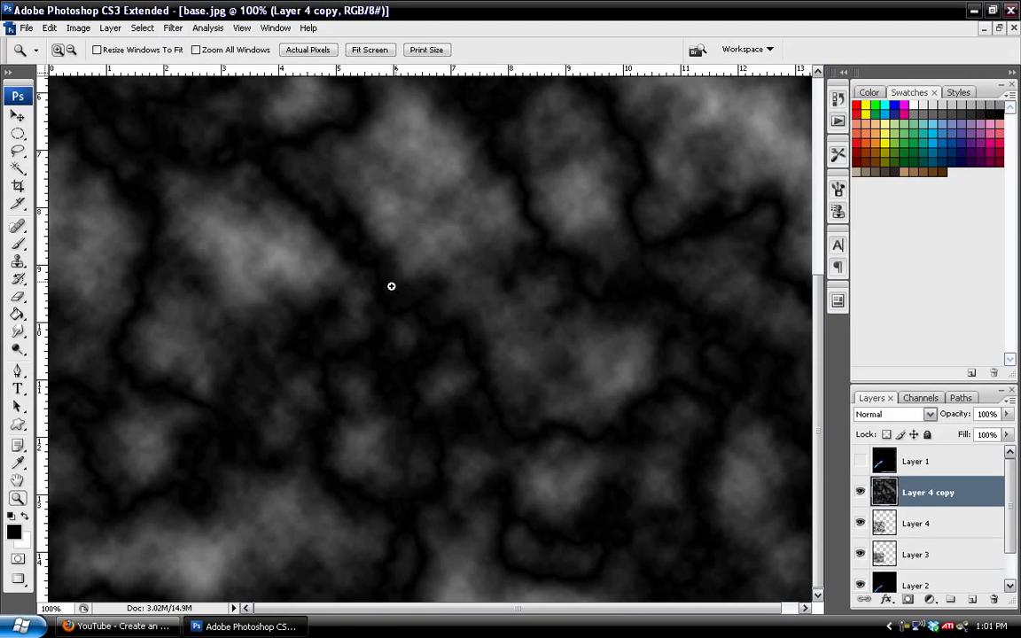
Free-transform Layer 4 copy to shrink it into the lower-left corner.
key("ctrl+0")
key("v")
key("ctrl+t")
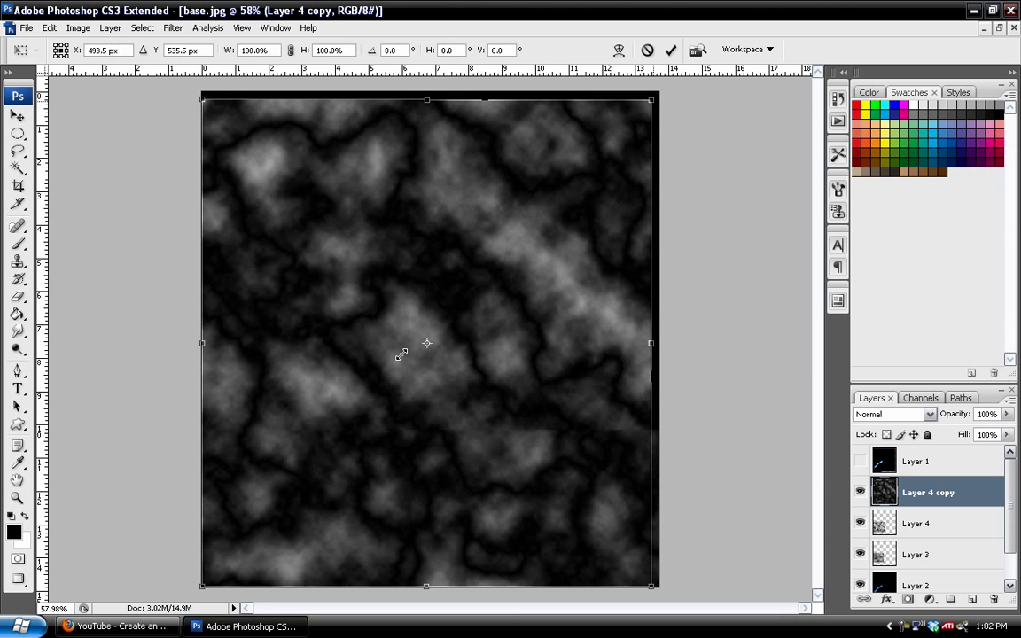
left_click_drag(659, 91, 425, 325)
left_click_drag(312, 586, 312, 540)
key("Return")
left_click(79, 28)
Invert Layer 4 copy's texture and try Overlay blending.
mouse_move(100, 67)
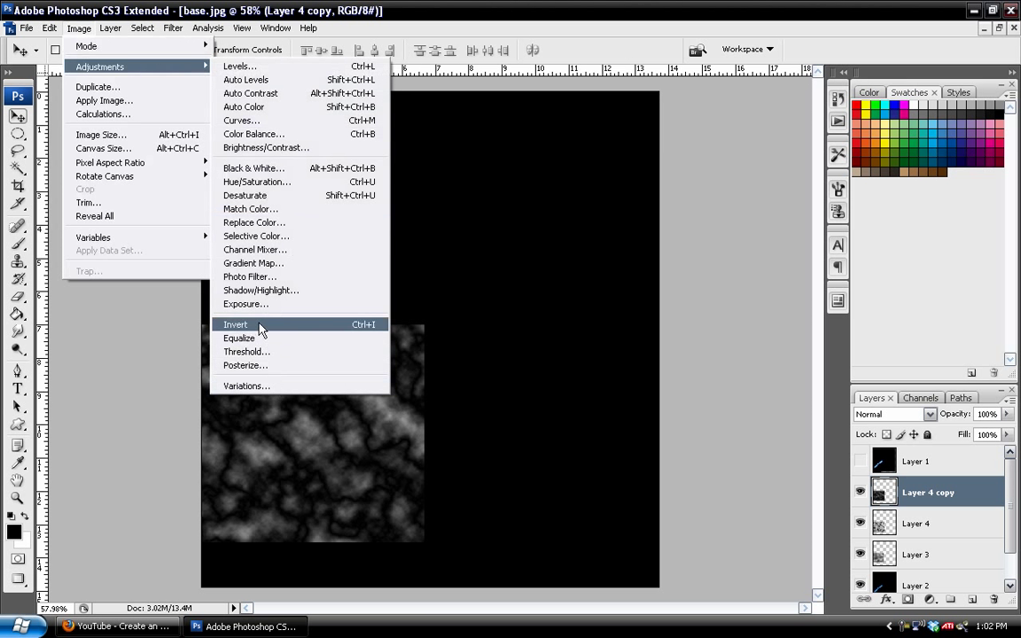
left_click(274, 325)
left_click(924, 417)
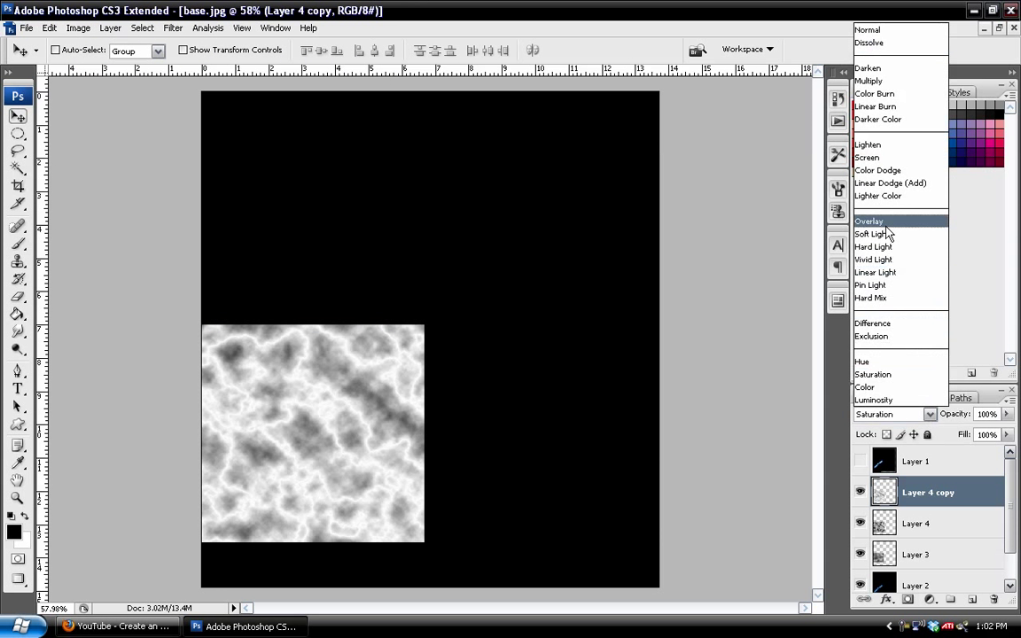
left_click(879, 221)
Compare Layer 4 copy on and off, then set it back to Normal blending.
left_click(859, 490)
left_click(860, 491)
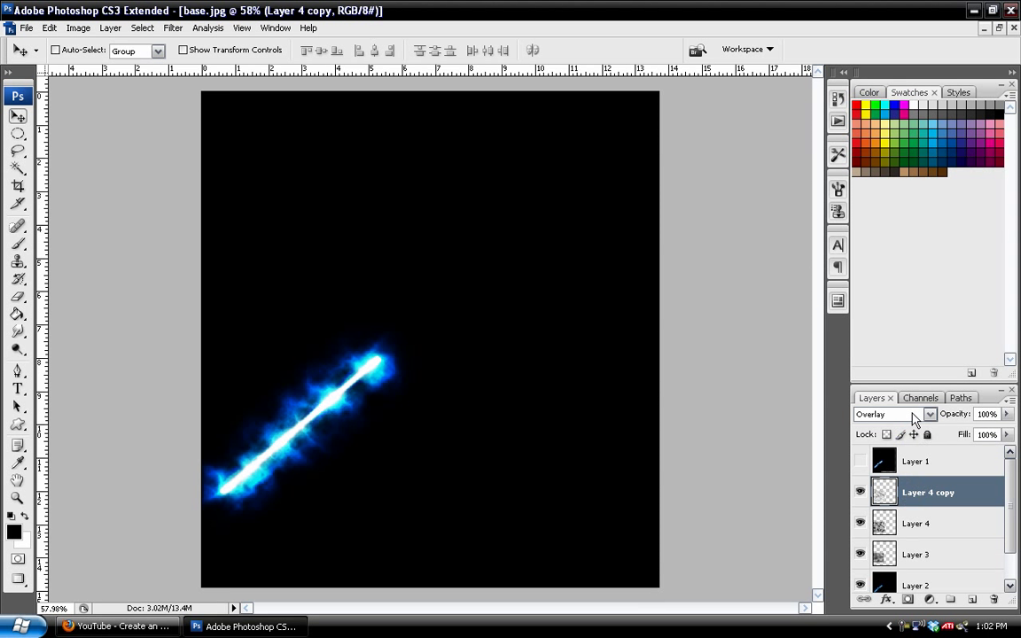
left_click(859, 492)
left_click(859, 491)
left_click(859, 492)
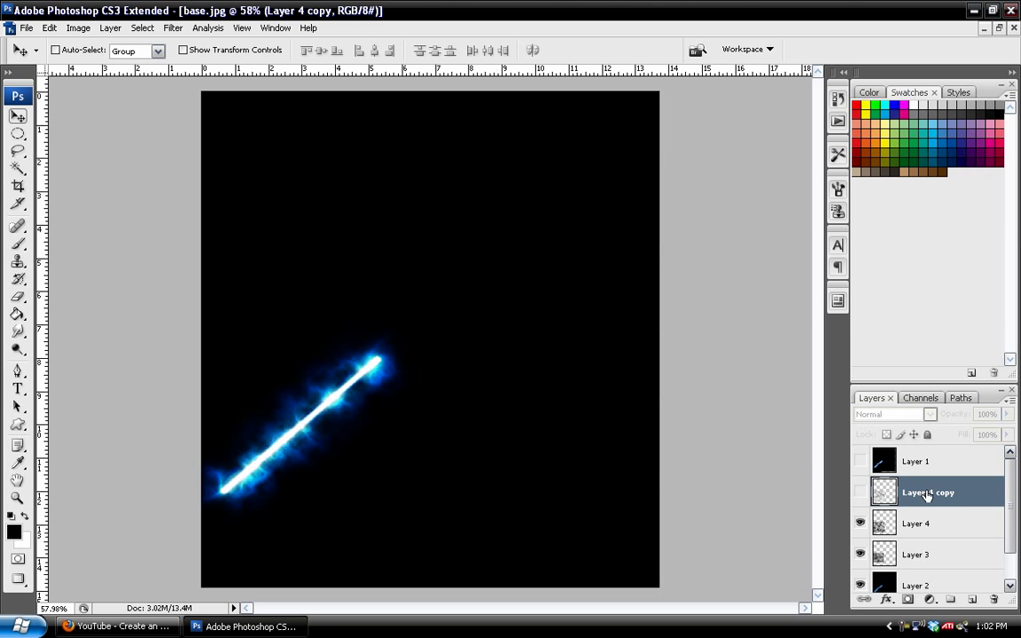
left_click(859, 492)
left_click(893, 414)
left_click(867, 29)
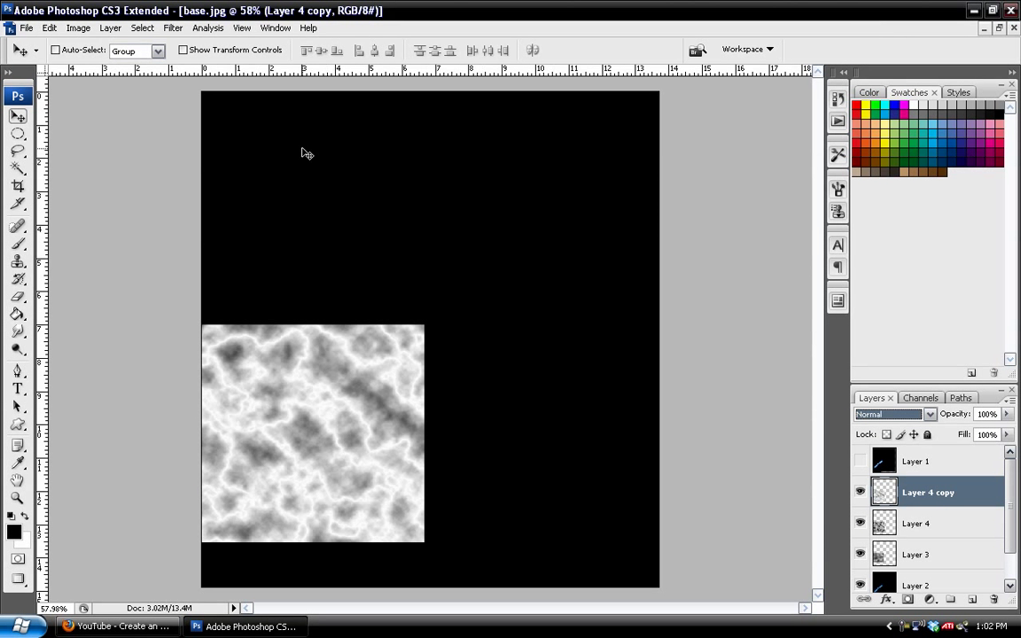
Darken Layer 4 copy with Levels, midtone 0.28.
left_click(76, 28)
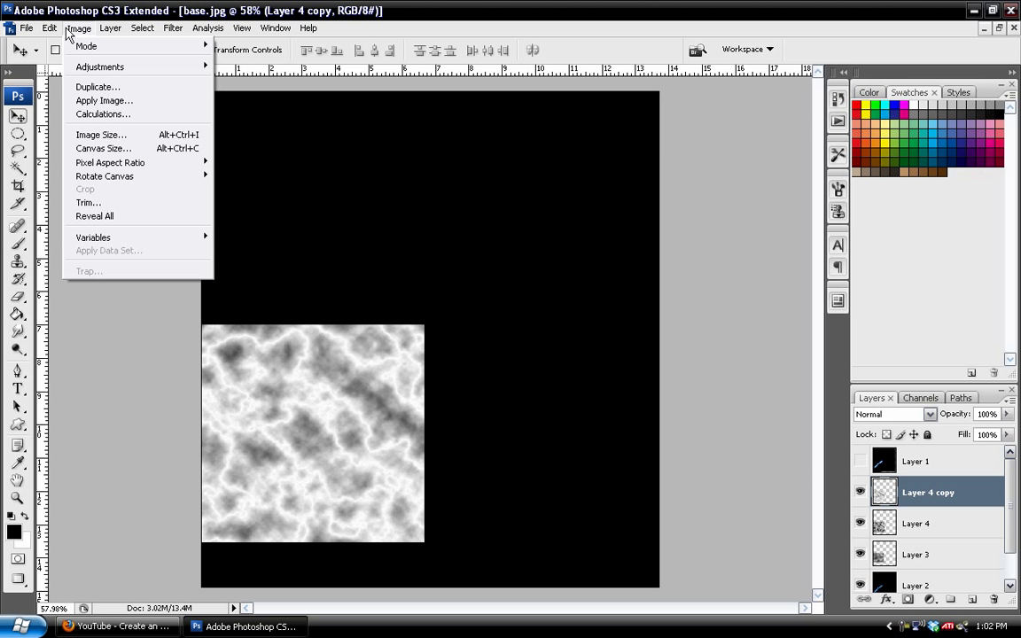
mouse_move(169, 64)
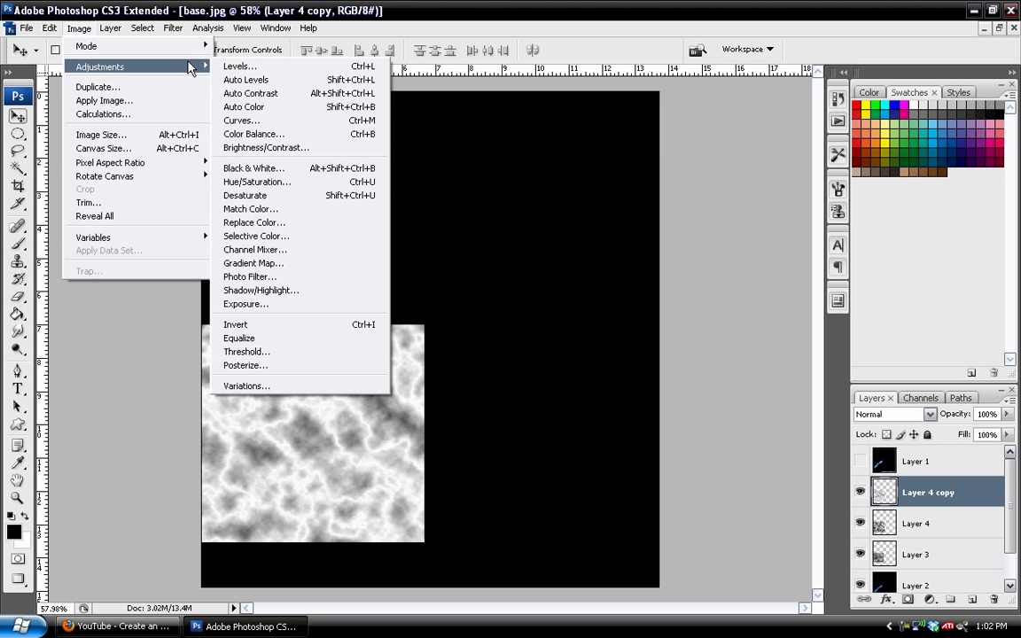
left_click(240, 66)
left_click_drag(667, 288, 735, 286)
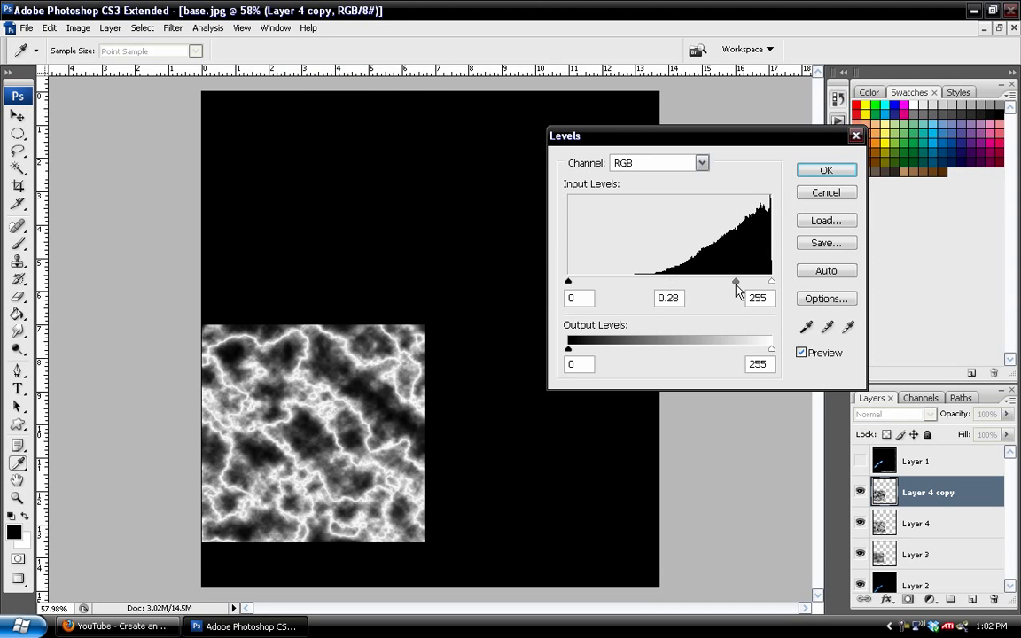
left_click(830, 173)
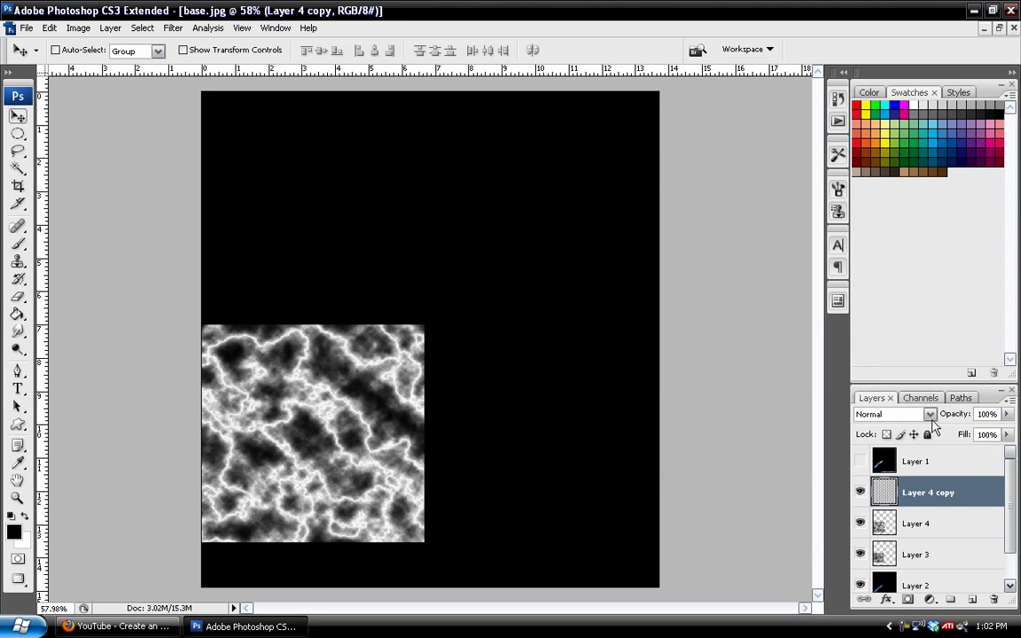
Blend Layer 4 copy in Color Dodge and zoom to 100% on the lightning.
left_click(916, 419)
left_click(873, 173)
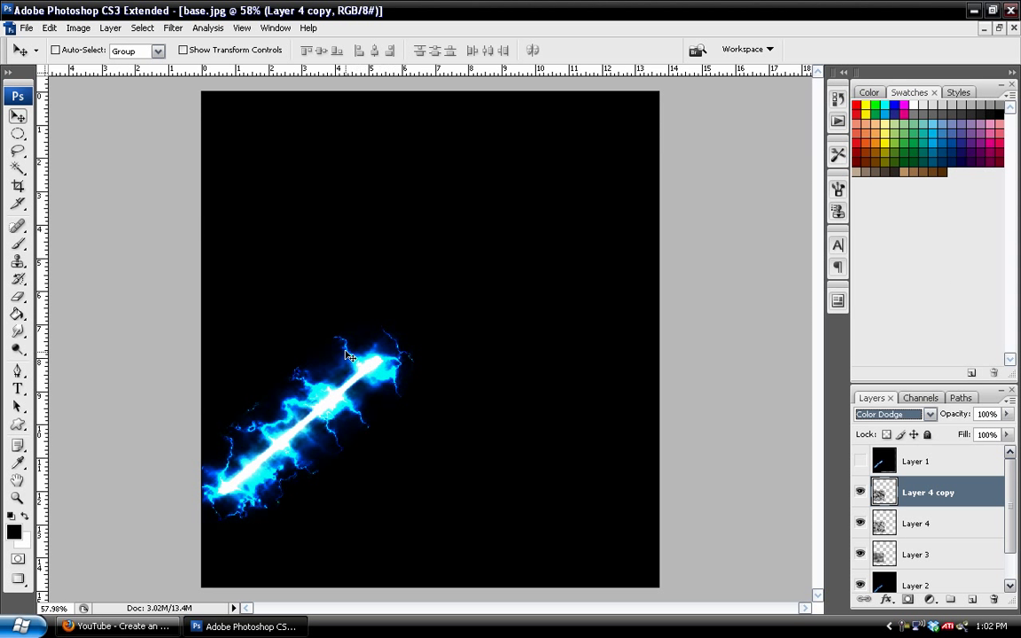
left_click(17, 498)
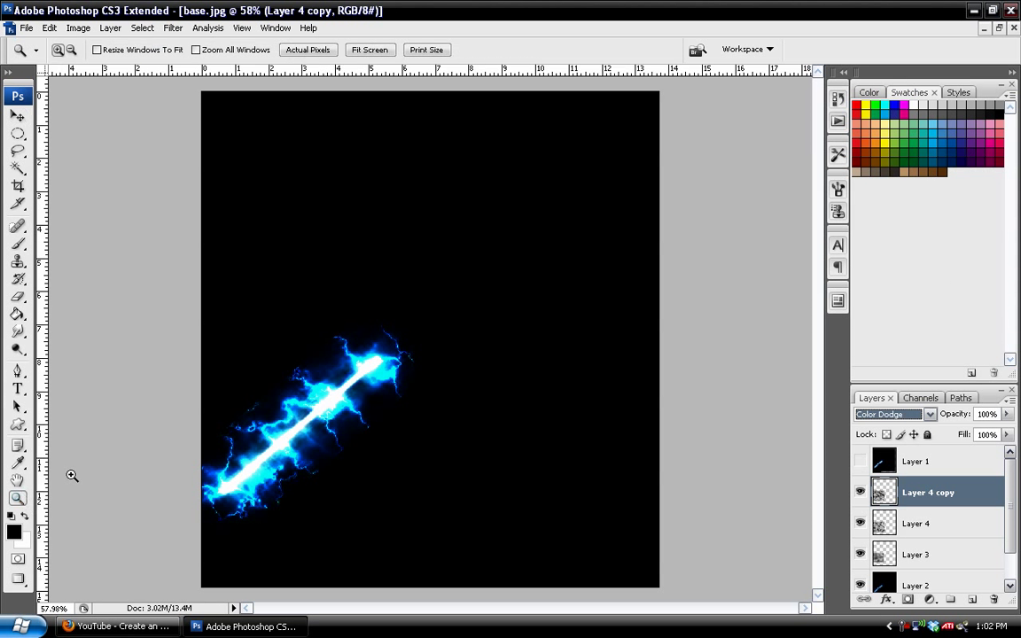
left_click(319, 399)
left_click(275, 403)
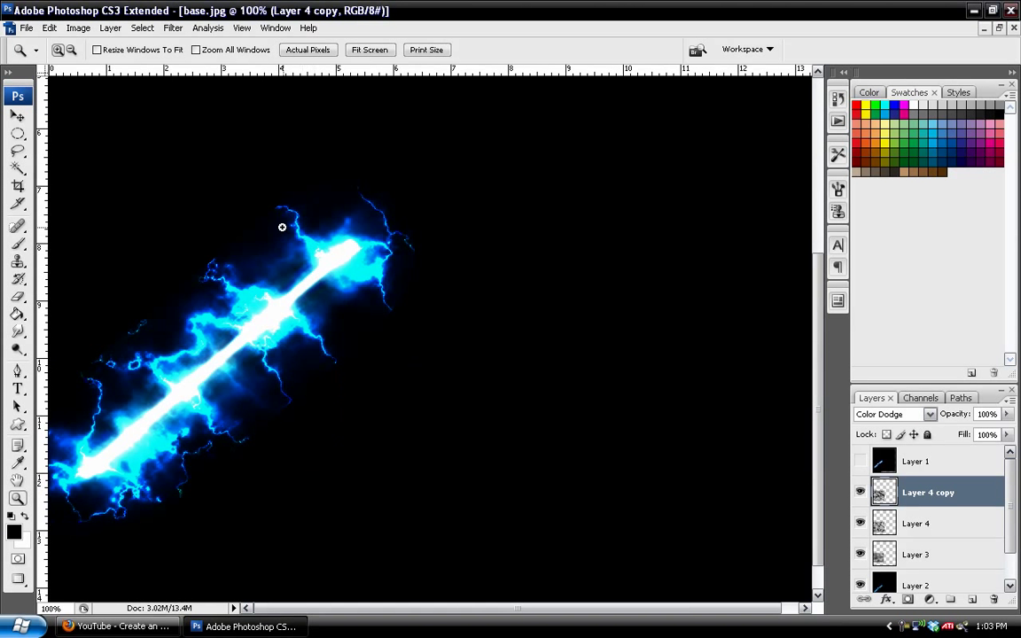
left_click(17, 115)
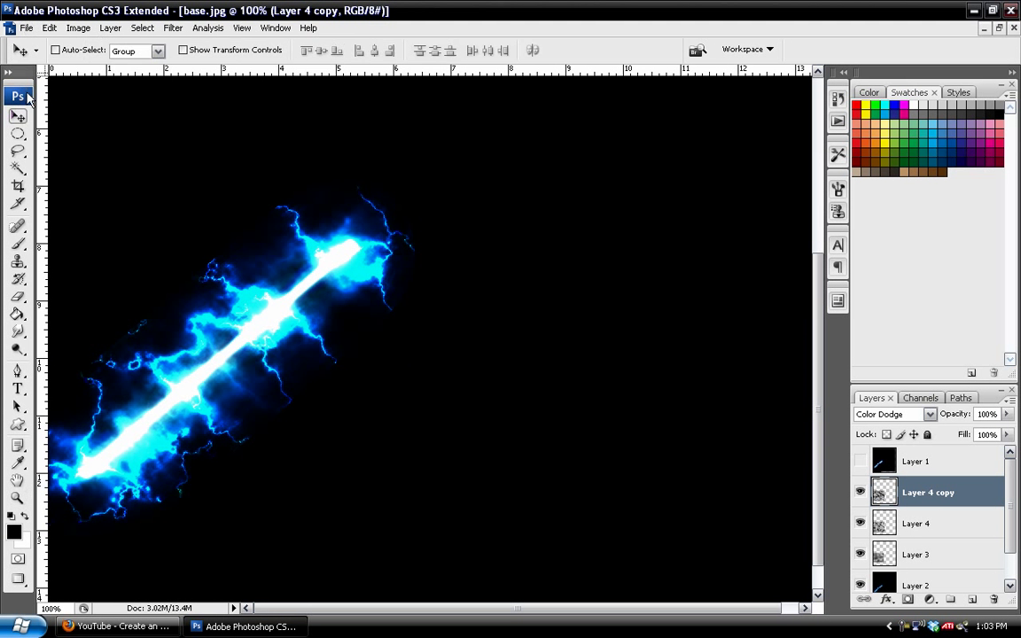
left_click(78, 28)
Apply Brightness -25 and Contrast -35 to Layer 4 copy, then compare it on and off.
mouse_move(202, 68)
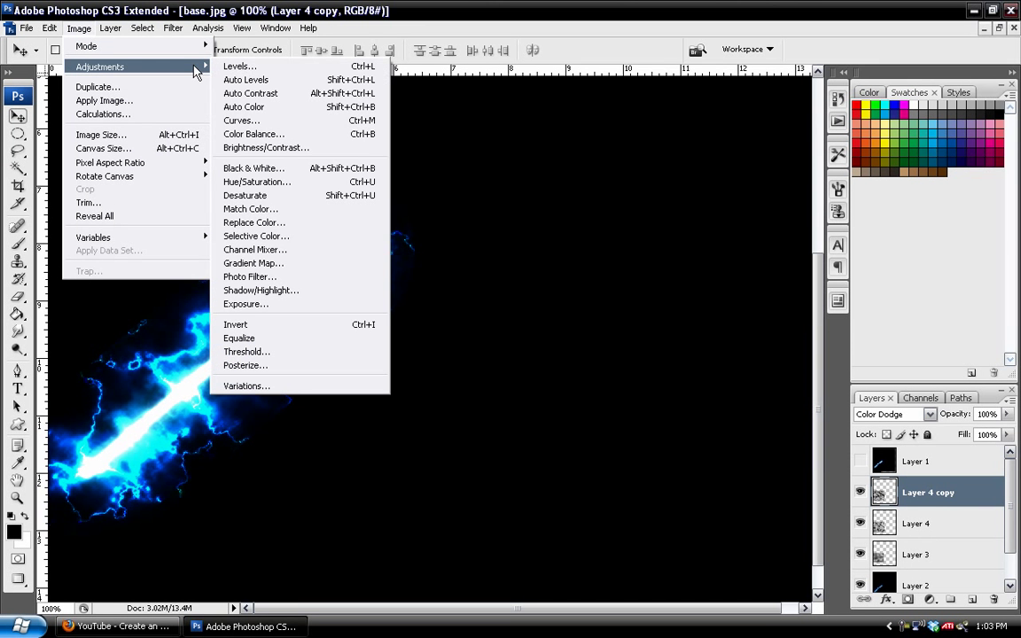
left_click(266, 149)
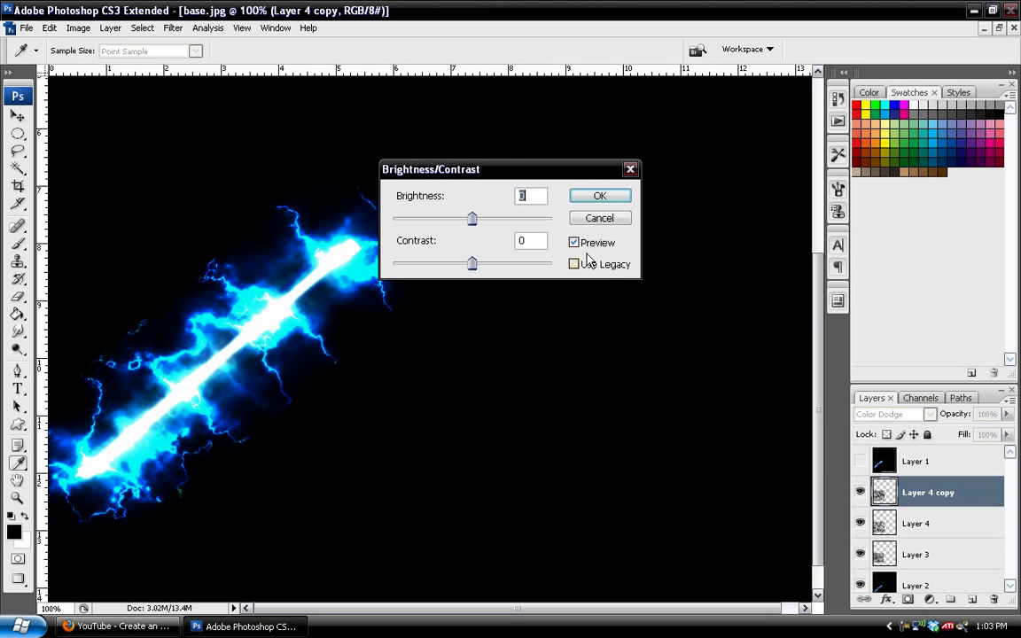
left_click_drag(496, 173, 666, 227)
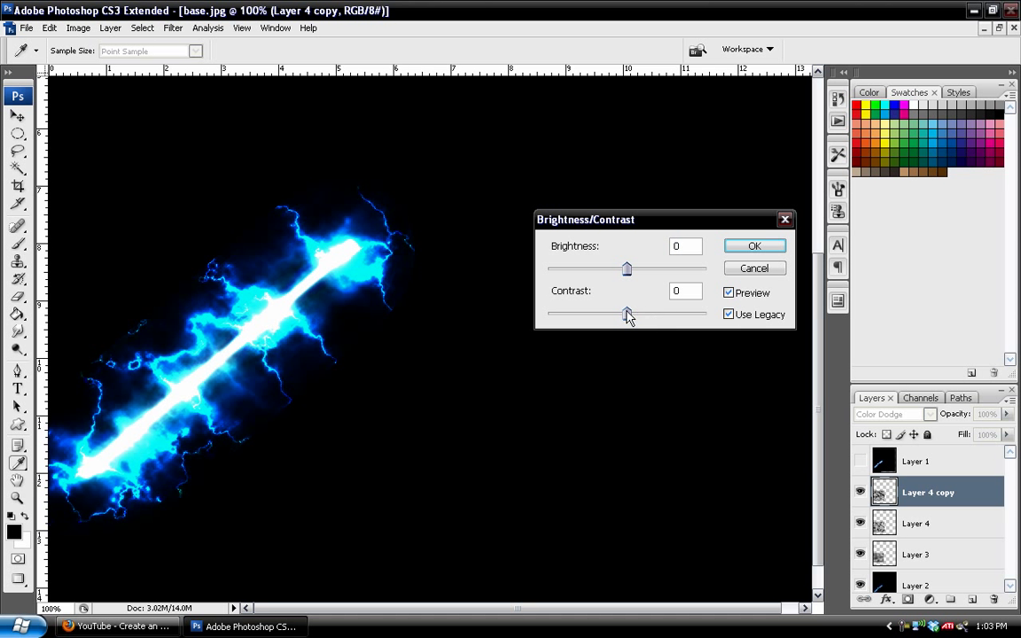
left_click_drag(626, 270, 596, 271)
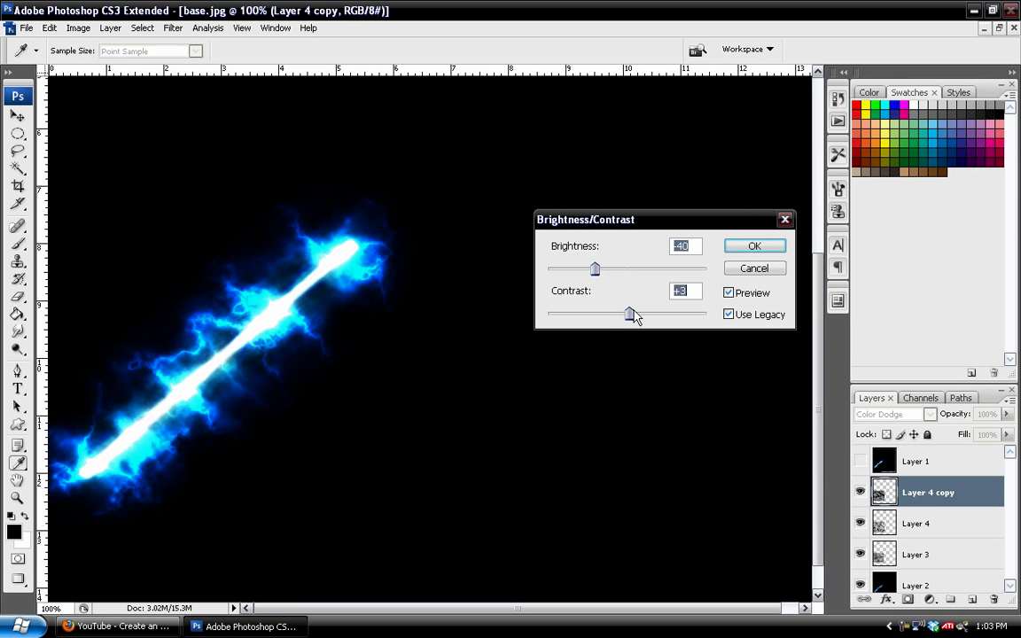
mouse_move(632, 312)
left_mouse_down()
mouse_move(650, 313)
mouse_move(613, 313)
left_mouse_up()
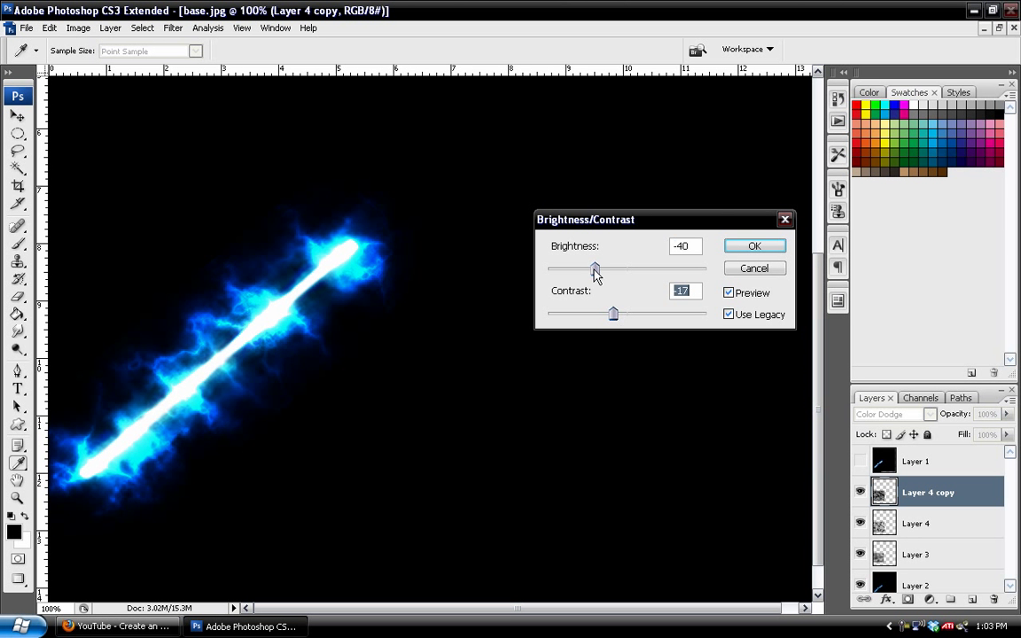
left_click_drag(595, 270, 609, 270)
mouse_move(618, 323)
left_mouse_down()
mouse_move(602, 316)
mouse_move(611, 315)
left_mouse_up()
left_click(754, 248)
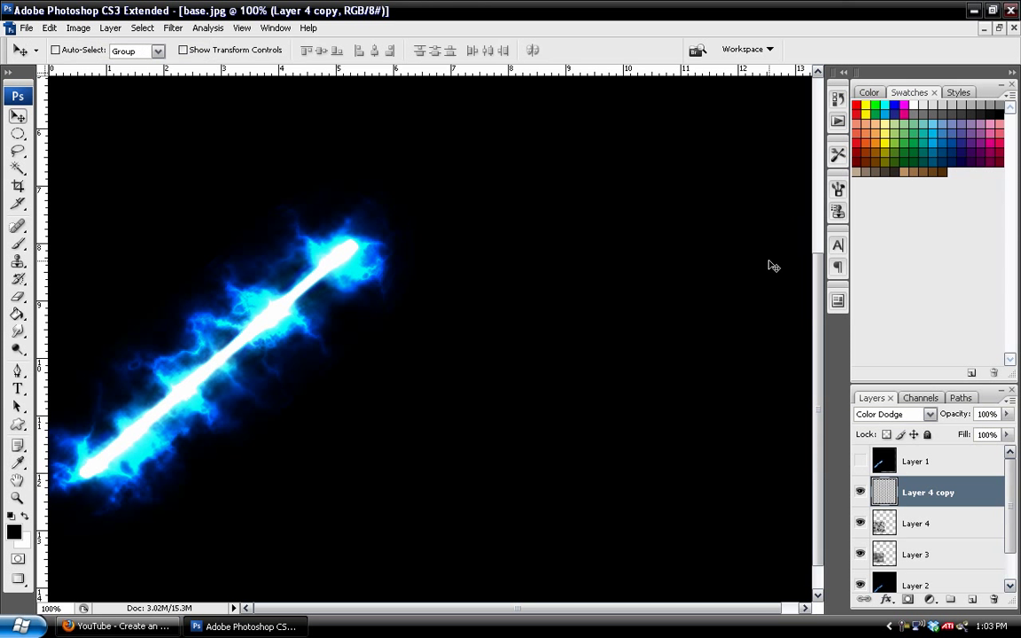
left_click(860, 493)
left_click(861, 493)
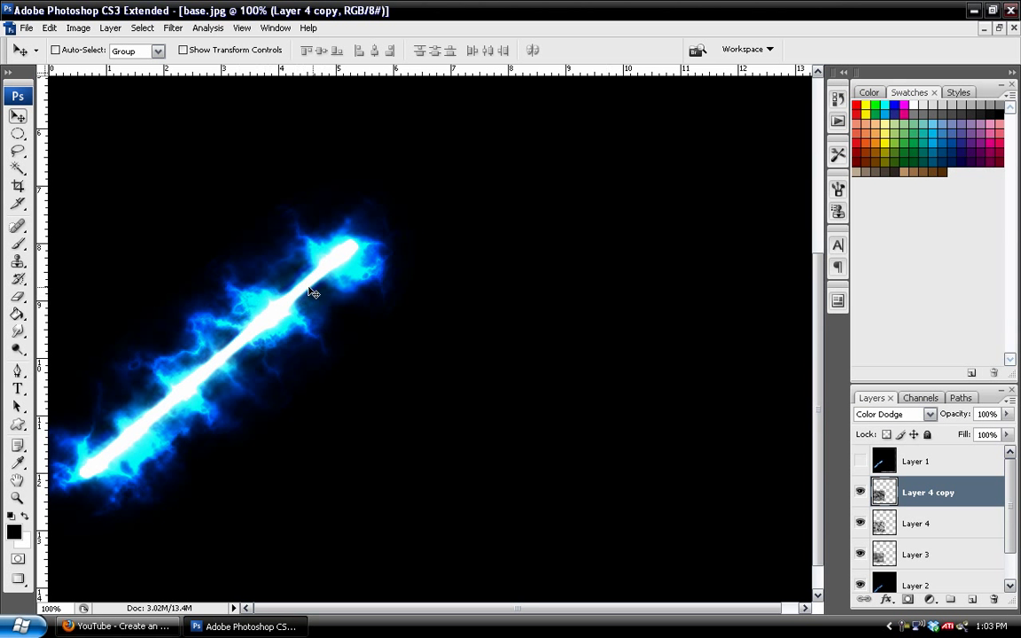
Set Layer 4 copy's blend mode to Screen.
left_click(895, 414)
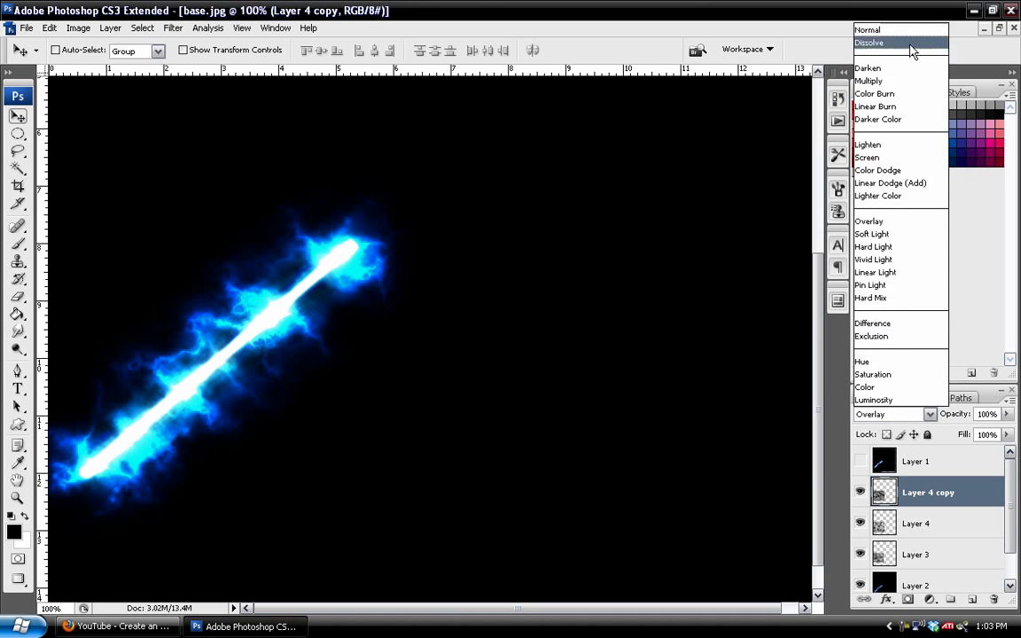
left_click(868, 29)
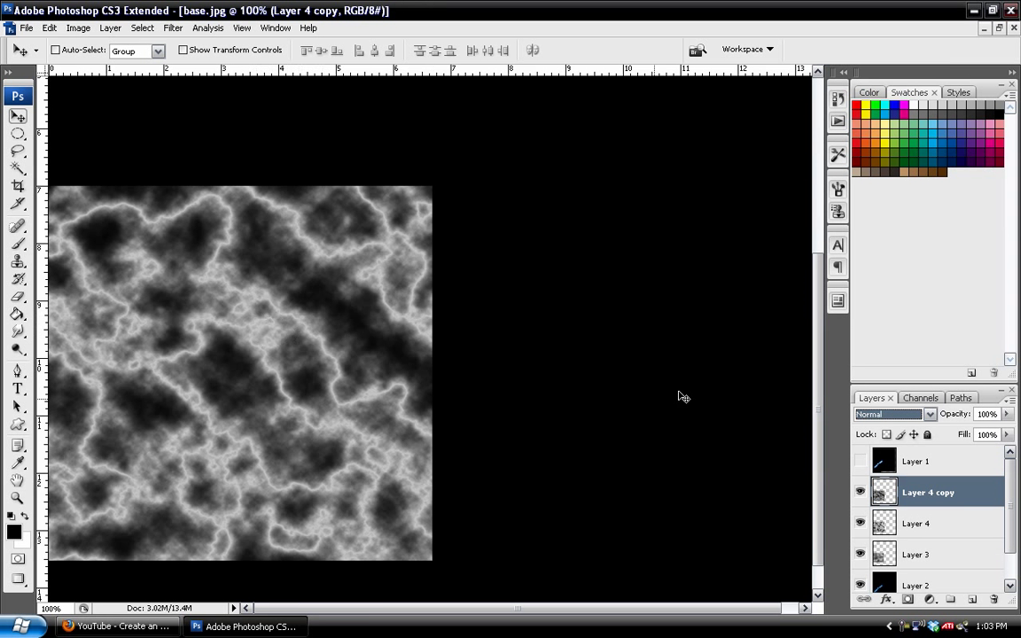
left_click(890, 414)
left_click(811, 146)
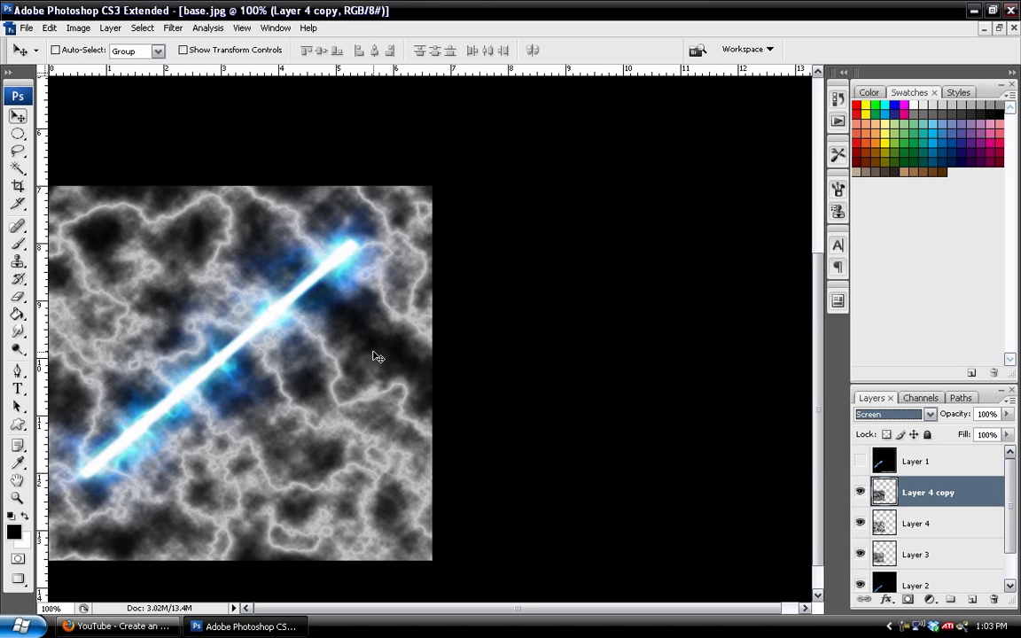
Rotate the cloud texture about 52°, stretch it to about 130% height, and position it along the blade.
key("ctrl+t")
left_click_drag(440, 170, 521, 355)
left_click_drag(367, 240, 564, 355)
left_click_drag(387, 326, 325, 364)
left_click_drag(384, 239, 403, 226)
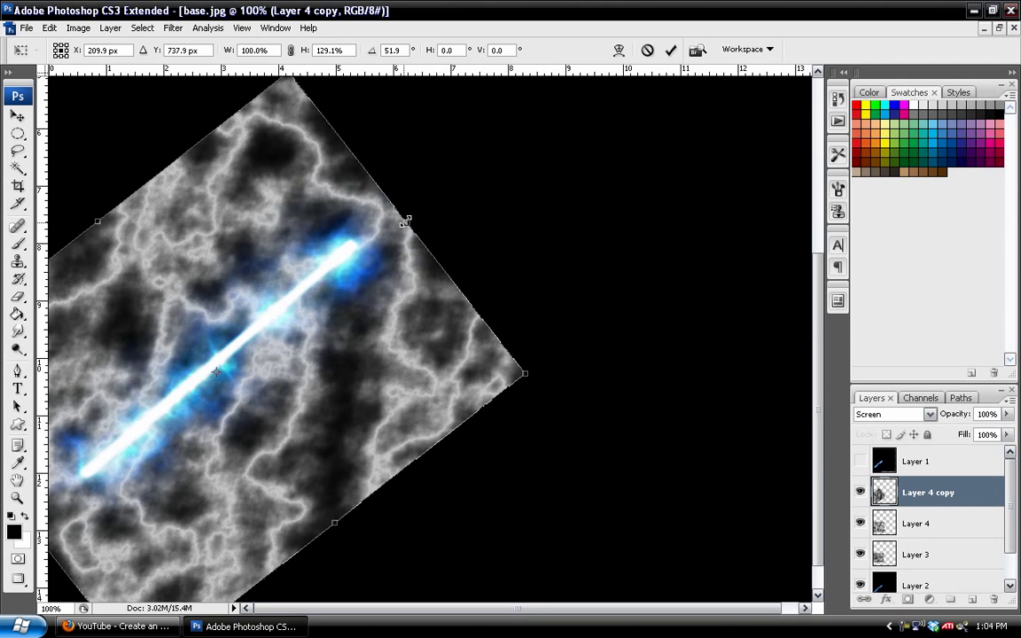
left_click_drag(255, 366, 255, 273)
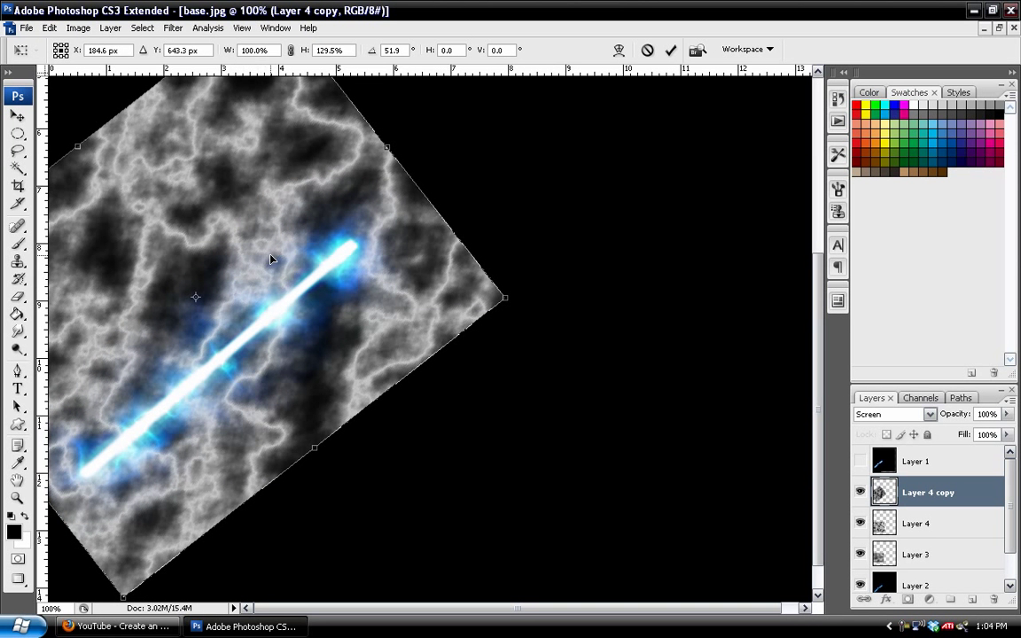
left_click_drag(272, 258, 267, 247)
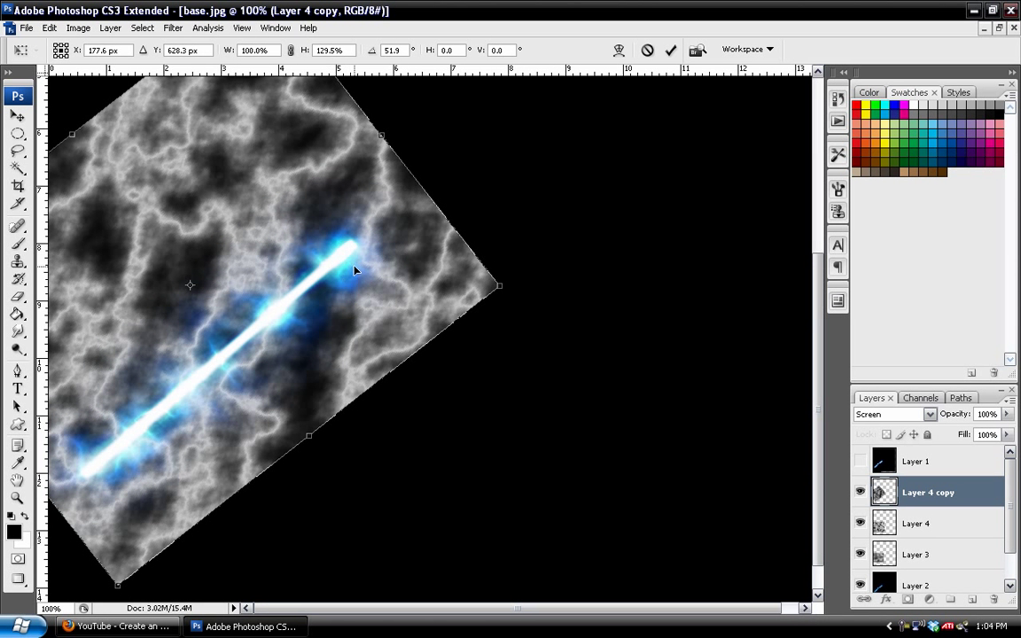
Commit the glow transform while comparing Color Dodge and Overlay blending on Layer 4 copy.
left_click(929, 413)
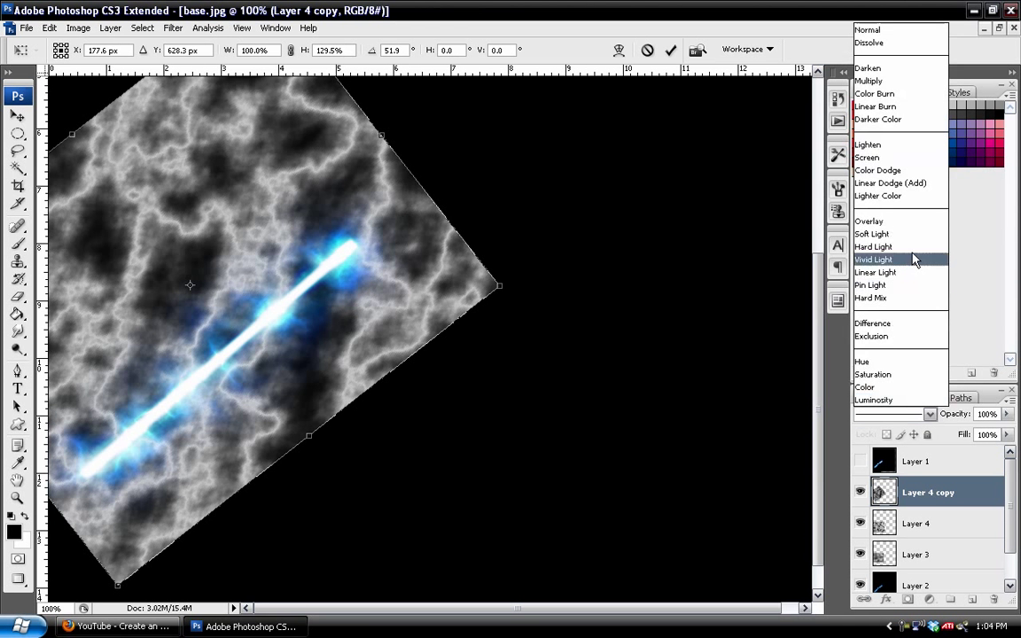
left_click(882, 170)
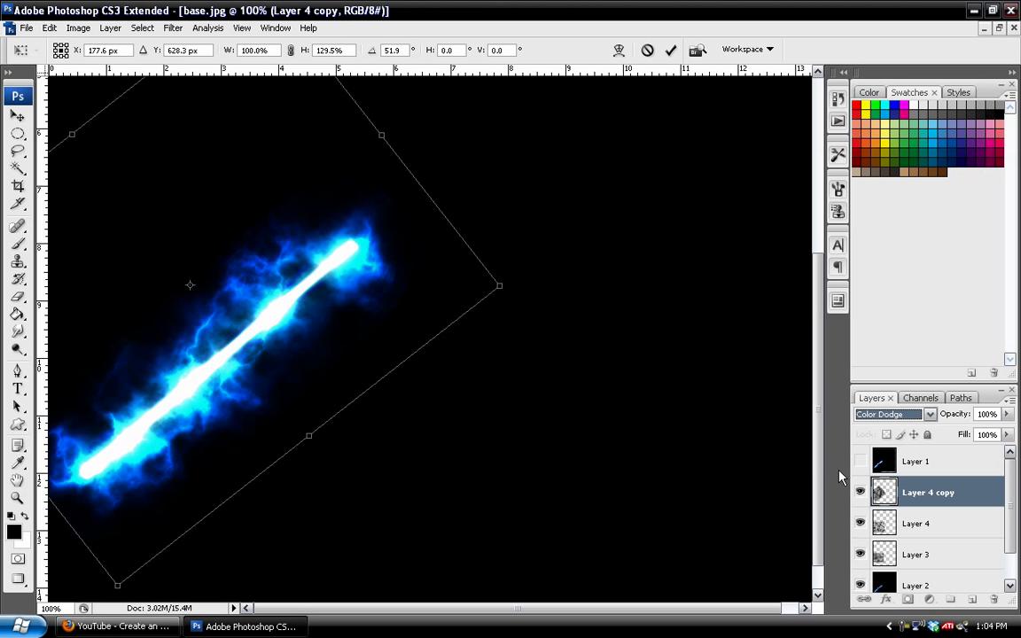
left_click(671, 50)
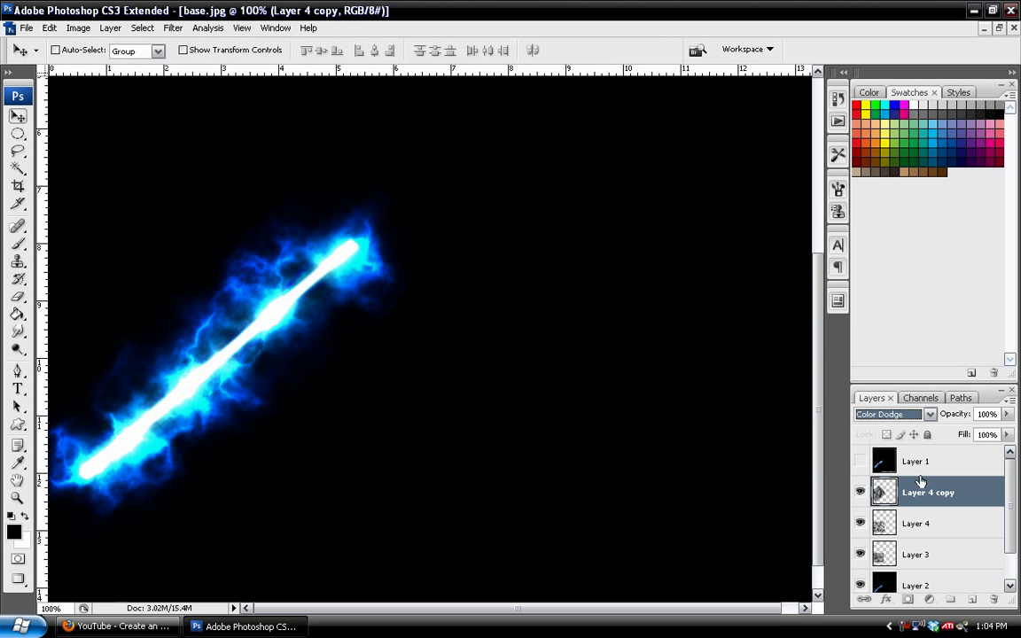
left_click(904, 414)
left_click(882, 221)
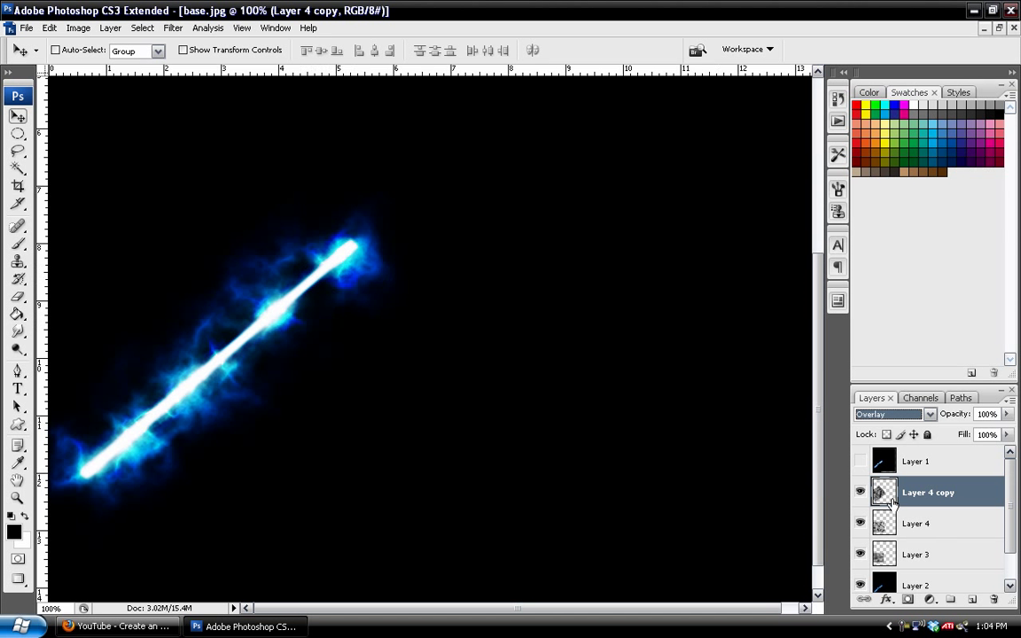
left_click(860, 493)
left_click(860, 493)
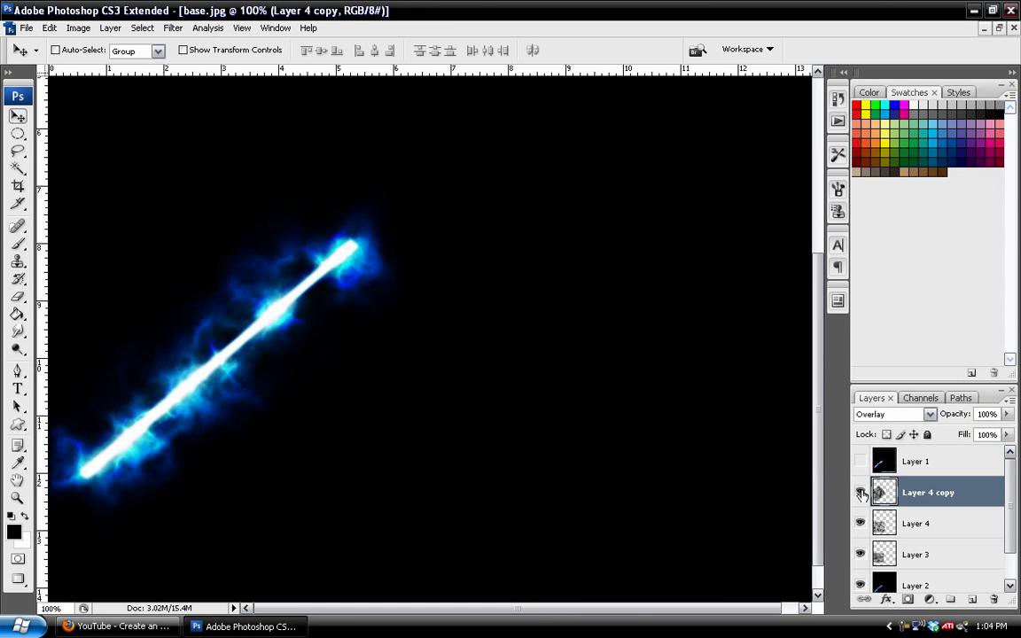
left_click(860, 493)
left_click(860, 494)
Set Layer 4 copy back to Color Dodge at 46% opacity.
left_click(928, 414)
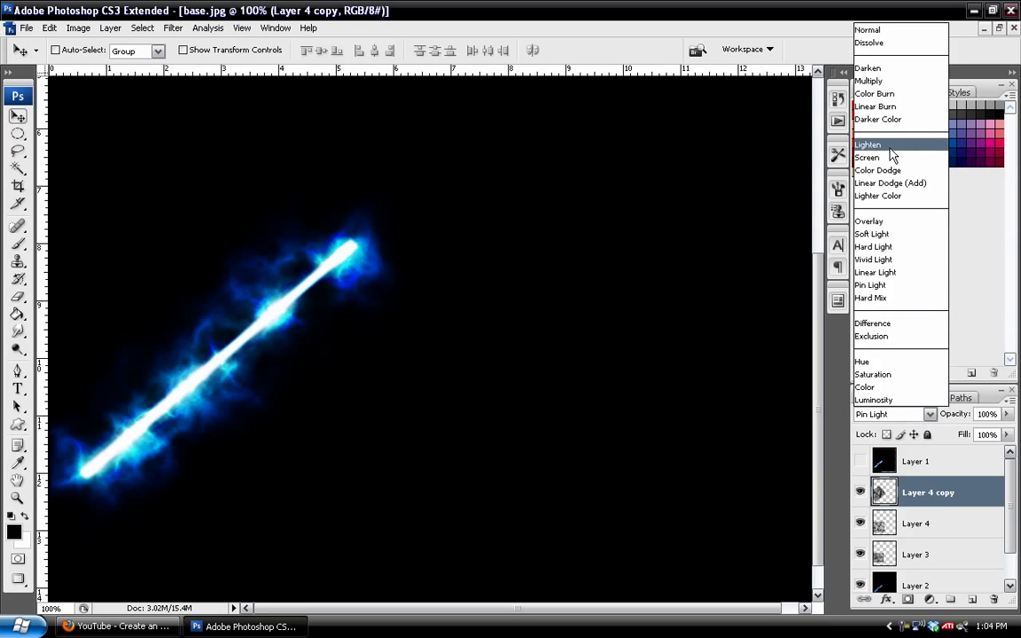
left_click(891, 171)
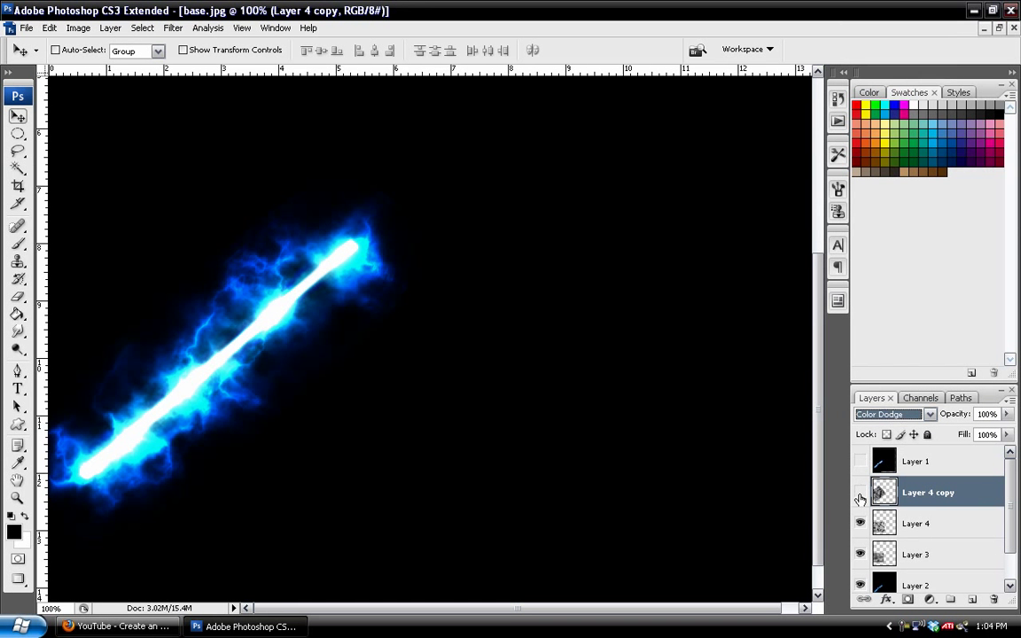
left_click_drag(952, 417, 912, 424)
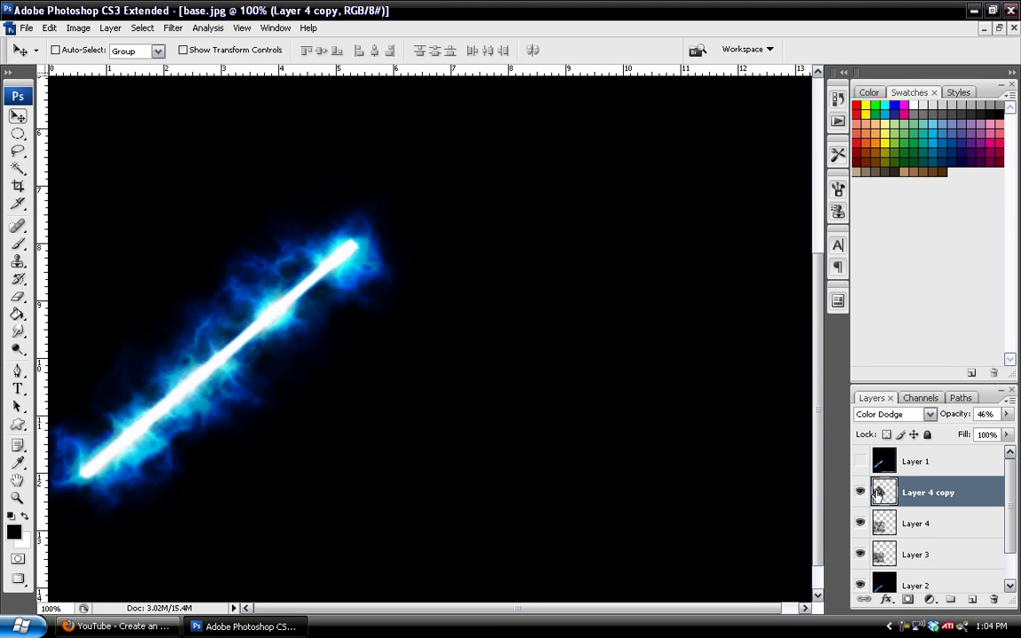
left_click(860, 491)
left_click(860, 492)
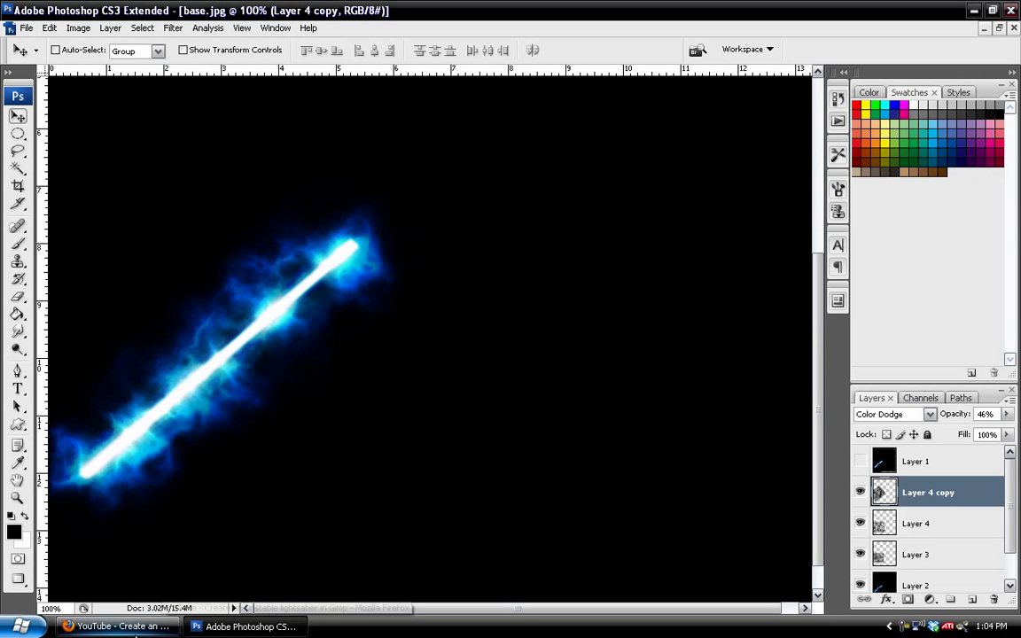
Fit the image on screen, dim Layer 4 to 68% opacity, and return to the YouTube tutorial.
left_click(16, 498)
right_click(333, 352)
left_click(354, 362)
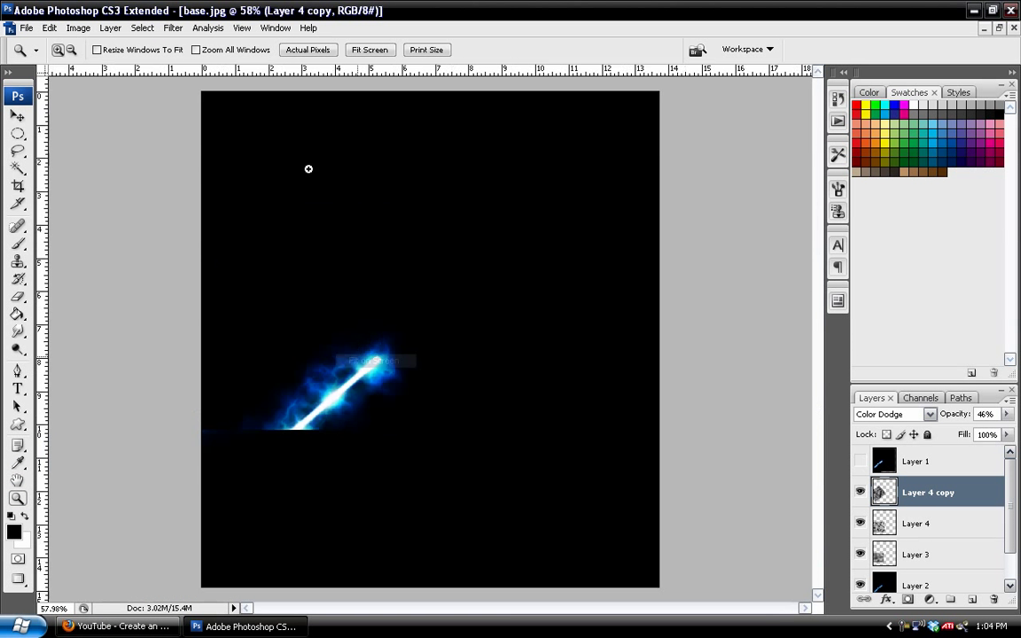
left_click(859, 494)
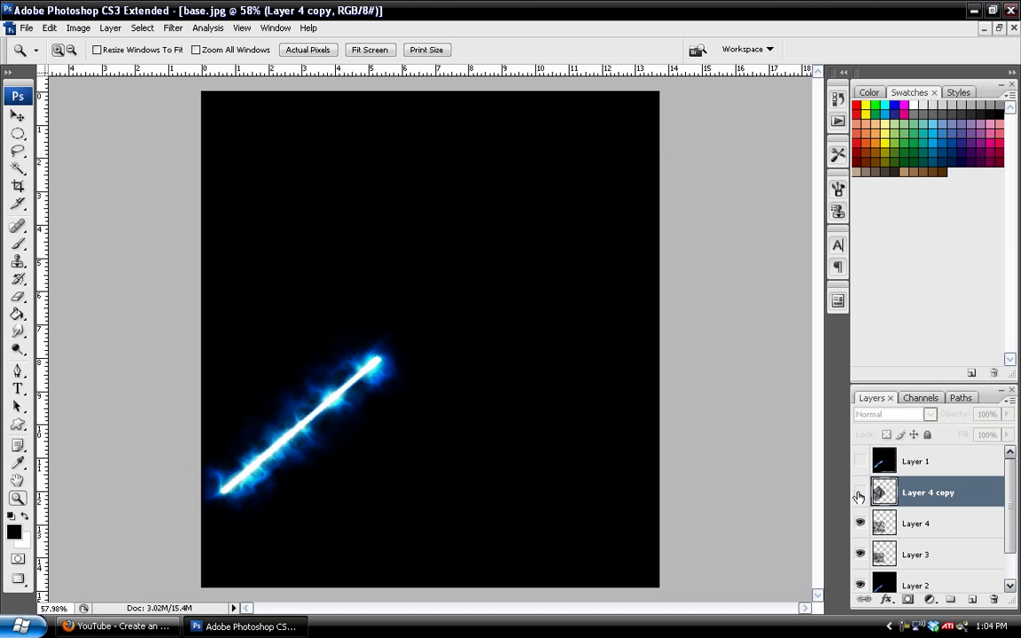
left_click(858, 526)
left_click(917, 524)
left_click_drag(949, 417, 922, 417)
left_click(115, 625)
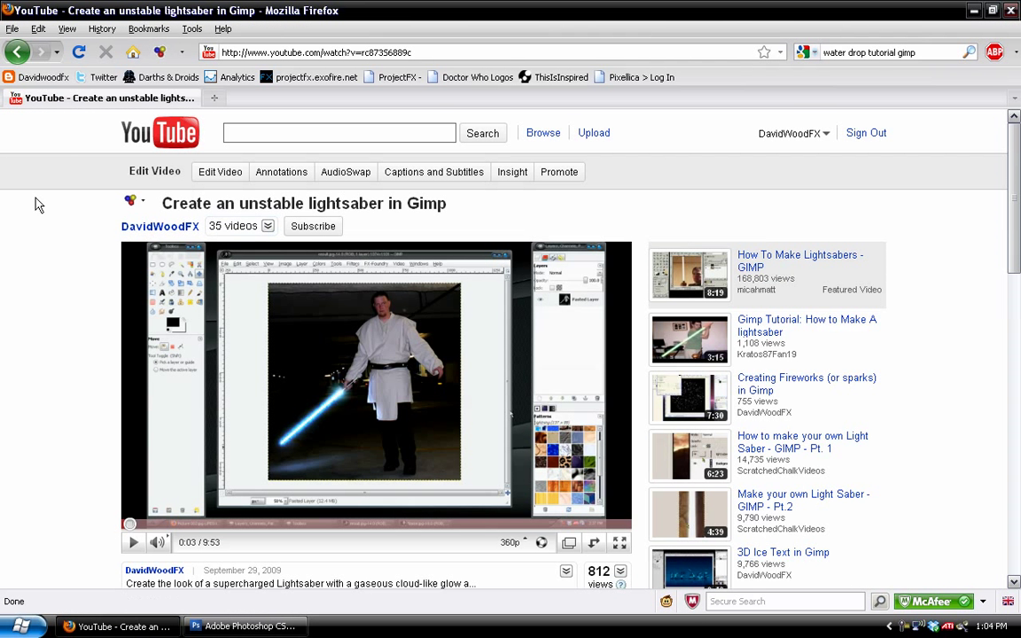
scroll(36, 201, "down", 2)
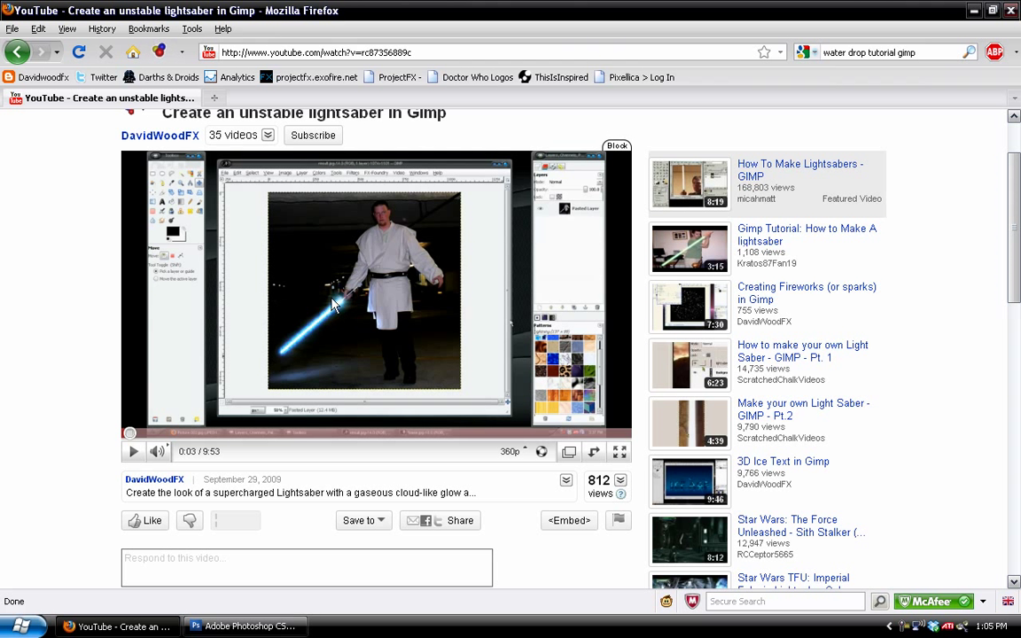
Back in Photoshop, hide Layer 4 and merge Layer 3 down into Layer 2.
left_click(115, 627)
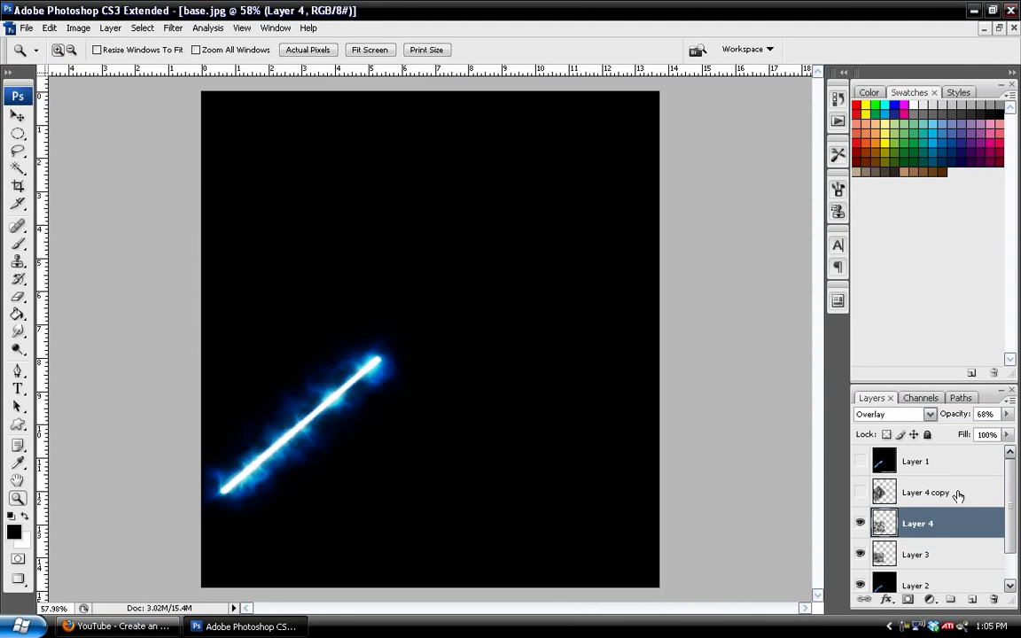
scroll(931, 501, "down", 1)
left_click(859, 484)
left_click(928, 516)
right_click(928, 517)
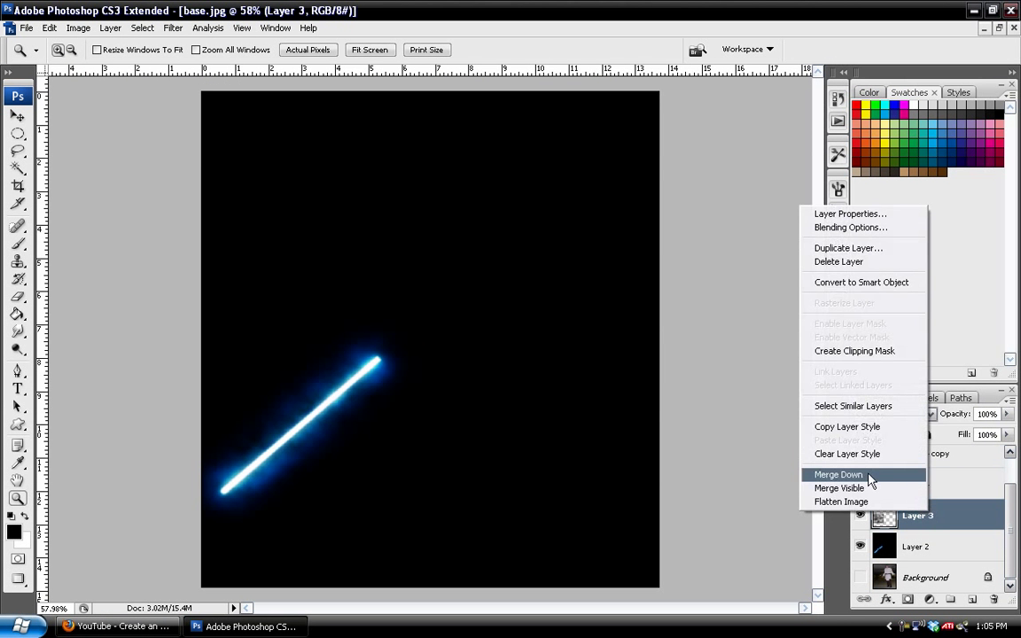
left_click(833, 474)
Show Layer 4 again and merge the visible glow layers.
left_click(946, 518)
right_click(946, 518)
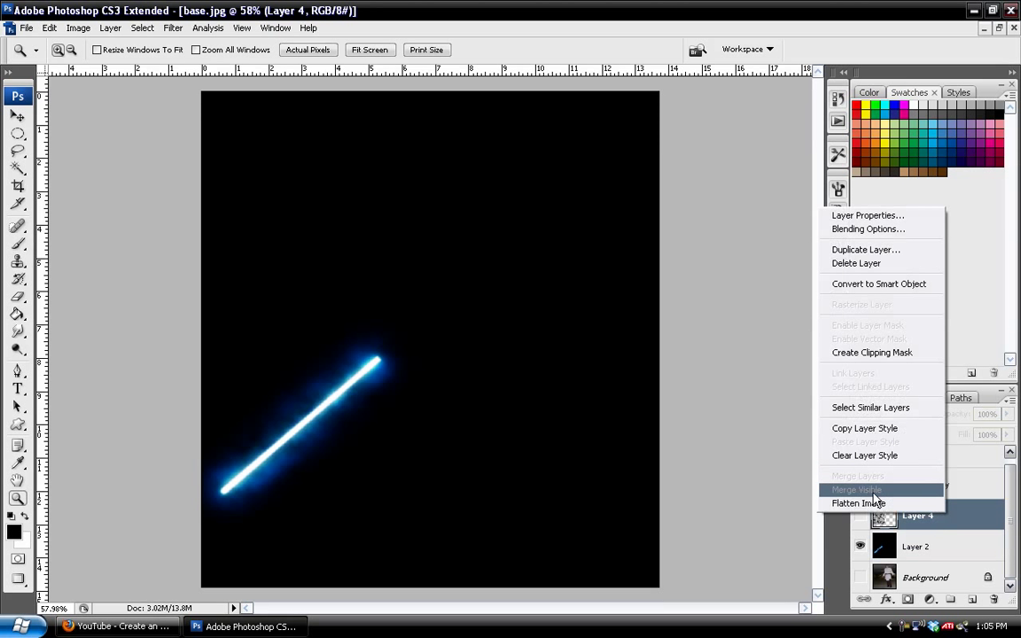
key("Escape")
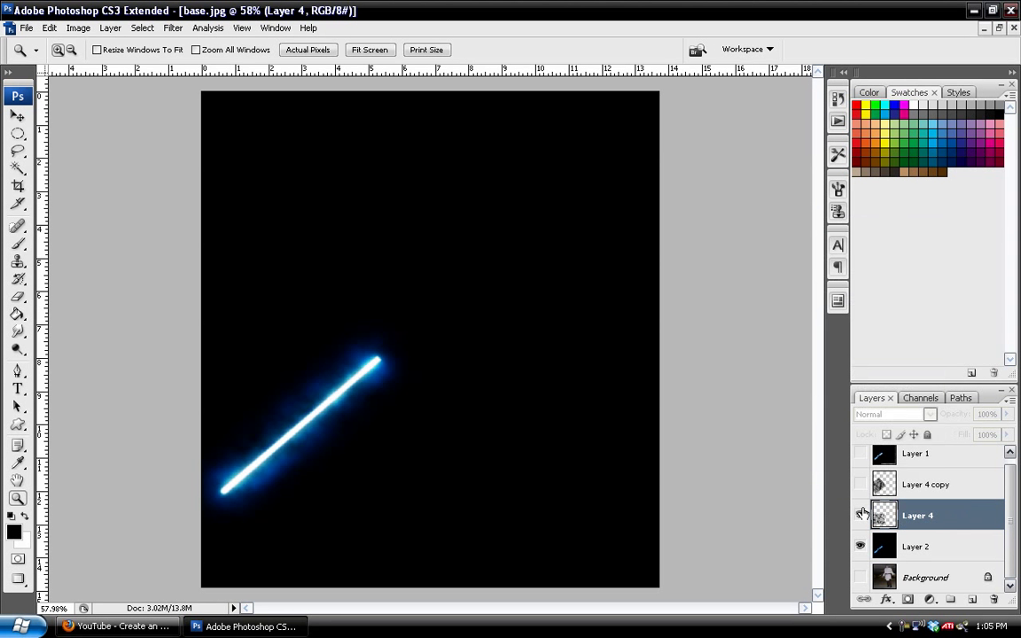
left_click(859, 516)
right_click(971, 516)
left_click(877, 487)
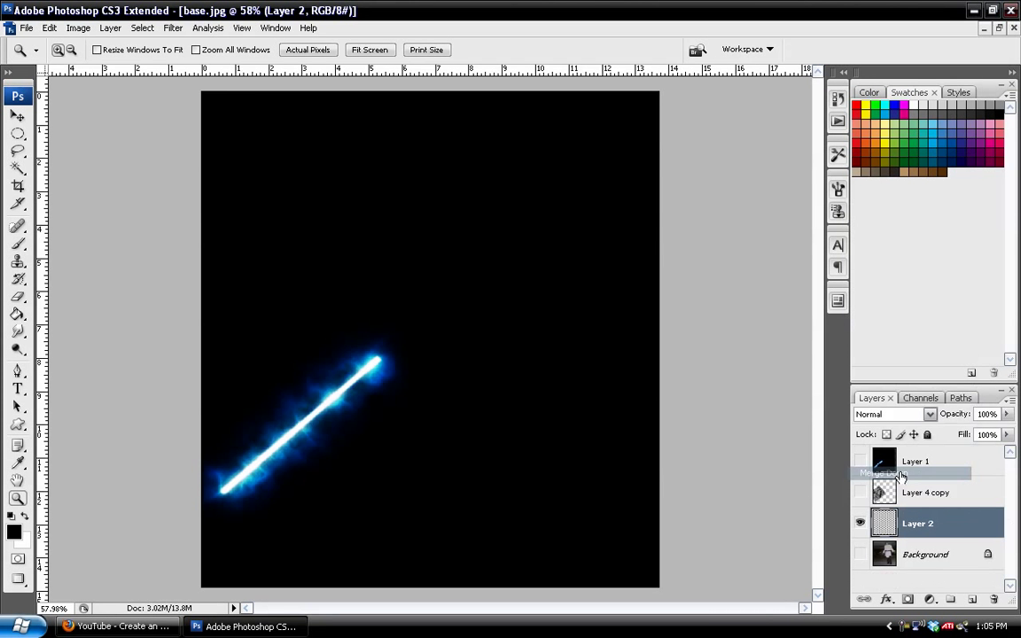
Merge Layer 4 copy down into Layer 2, set Layer 2 to Screen, and show the background photo.
left_click(859, 493)
left_click(935, 499)
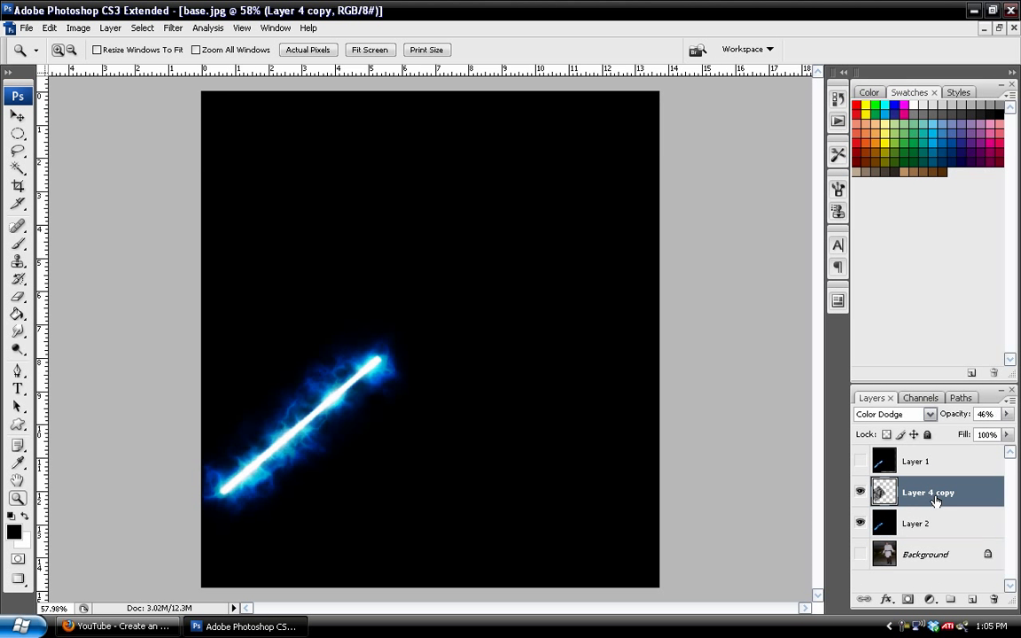
right_click(931, 495)
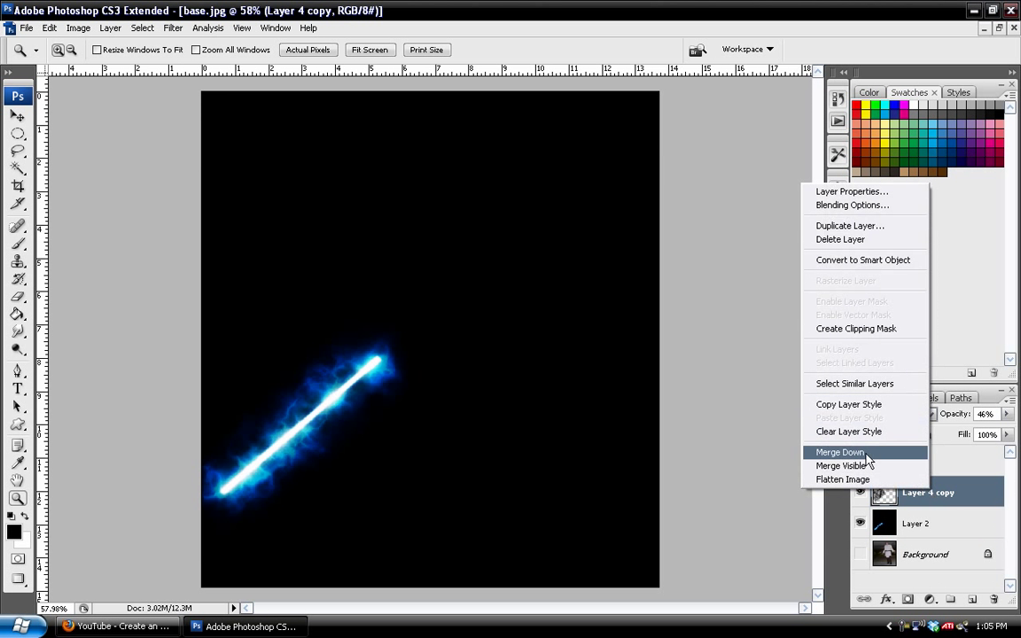
left_click(838, 449)
left_click(921, 420)
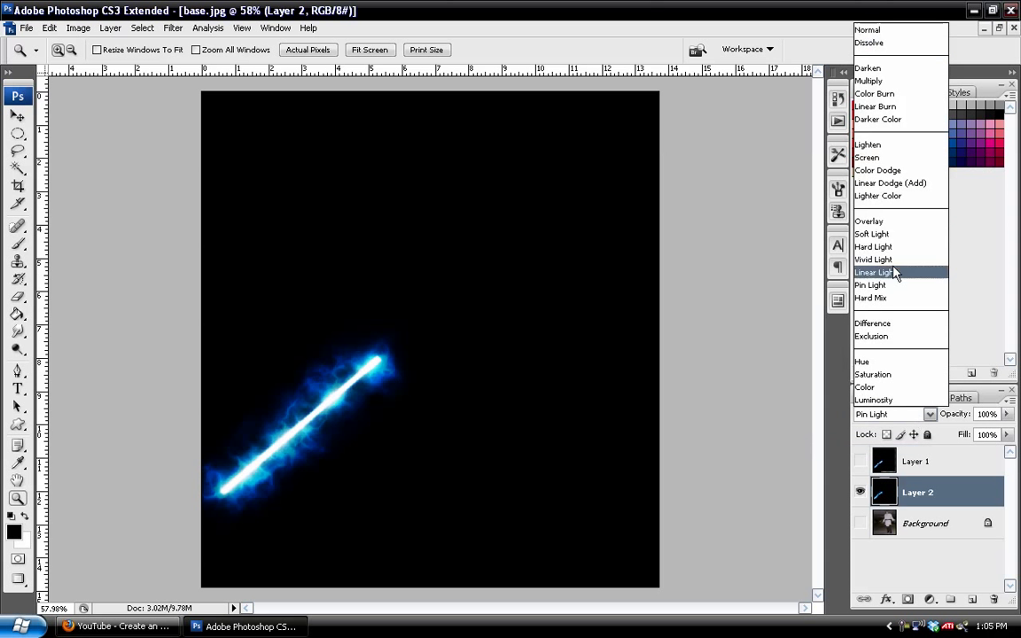
left_click(890, 160)
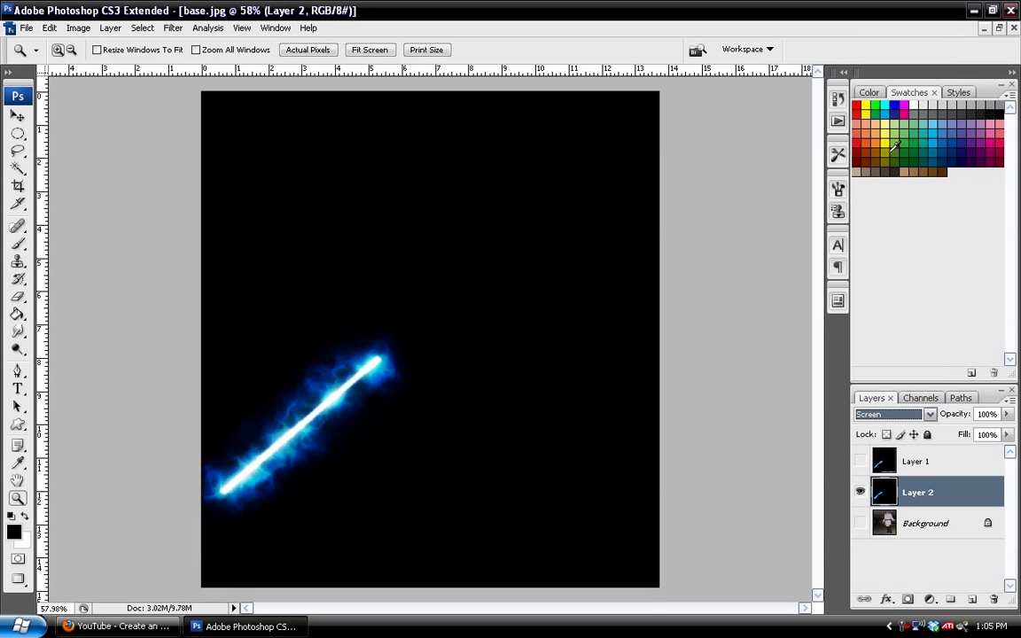
left_click(860, 524)
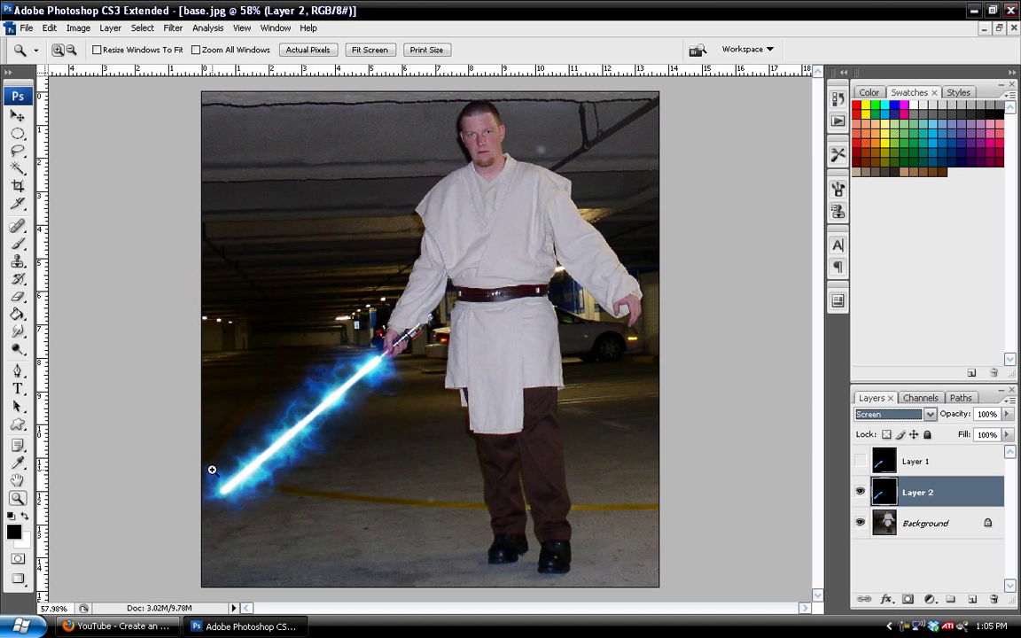
Set Layer 1 to Screen, compare it with Layer 2, and leave only the glowing saber visible.
left_click(859, 465)
left_click(860, 497)
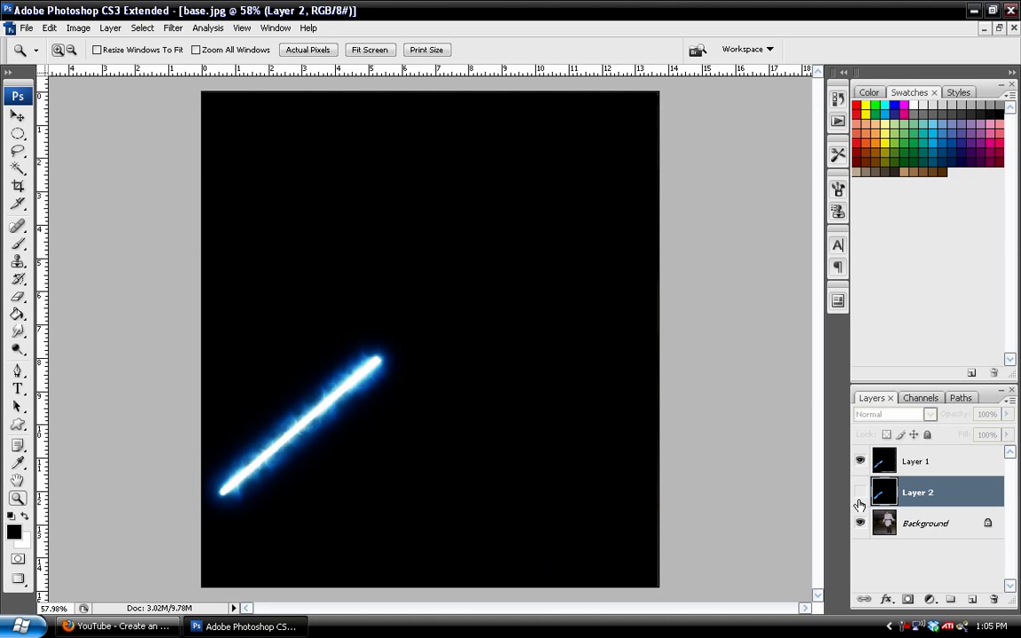
left_click(912, 461)
left_click(914, 415)
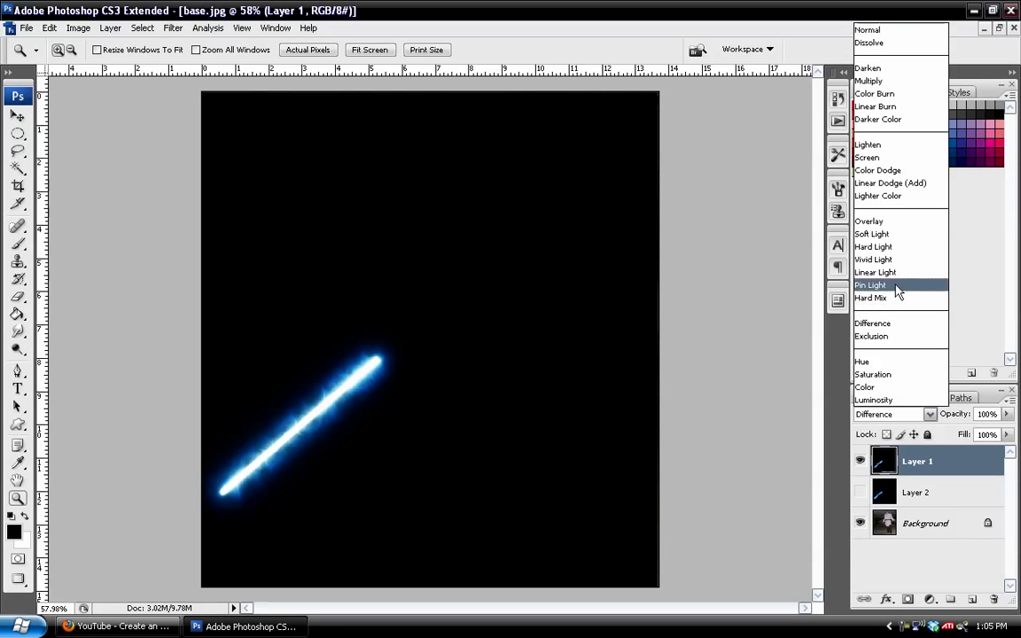
left_click(870, 156)
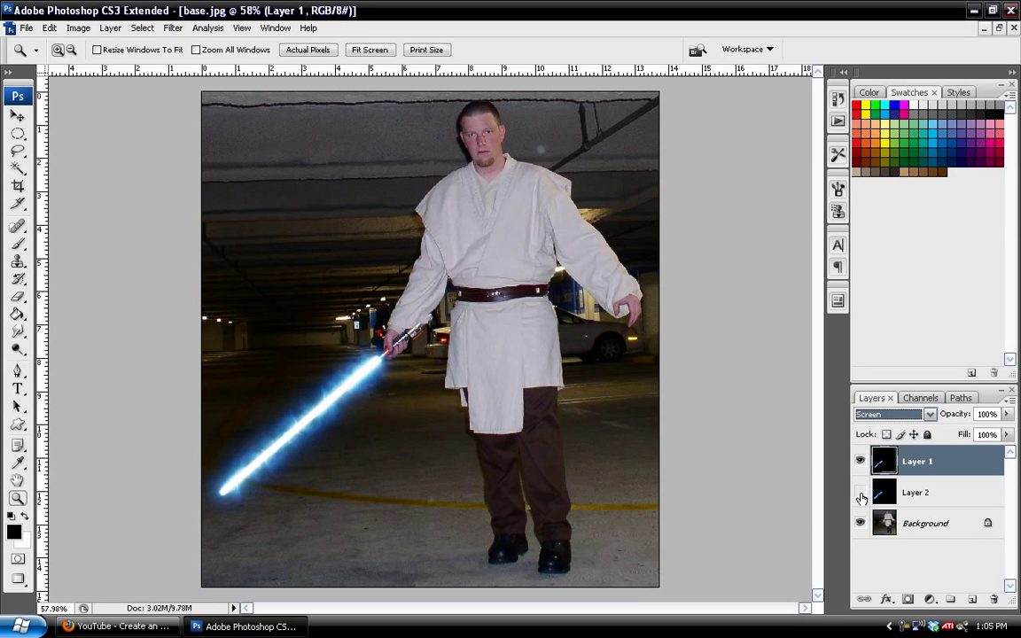
left_click(860, 494)
left_click(861, 459)
left_click(859, 492)
left_click(861, 460)
left_click(861, 460)
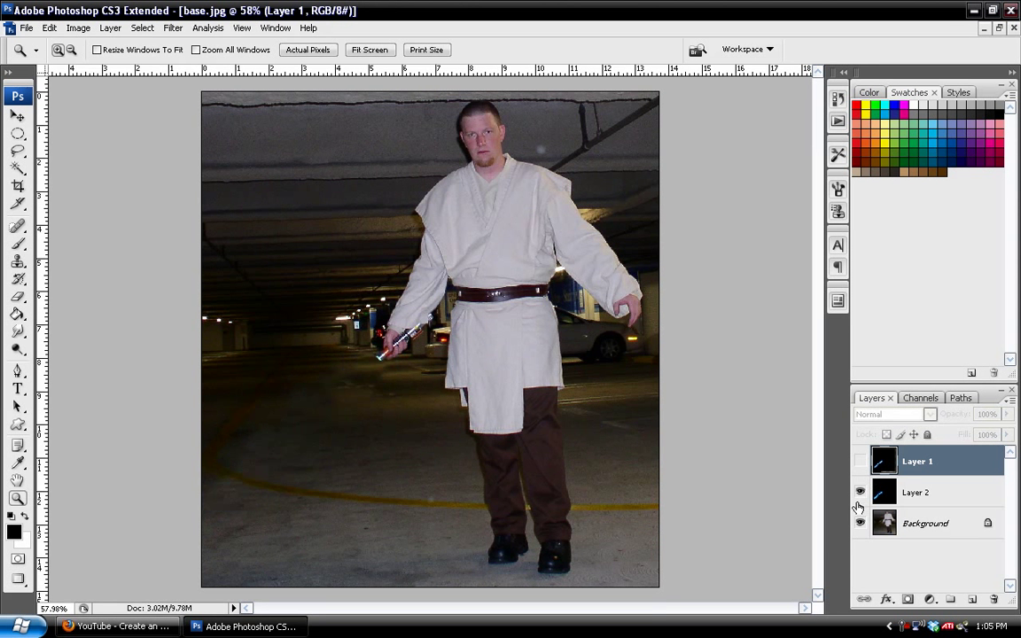
Add a new layer above Layer 2, fill it with white, and invert it to black.
left_click(917, 492)
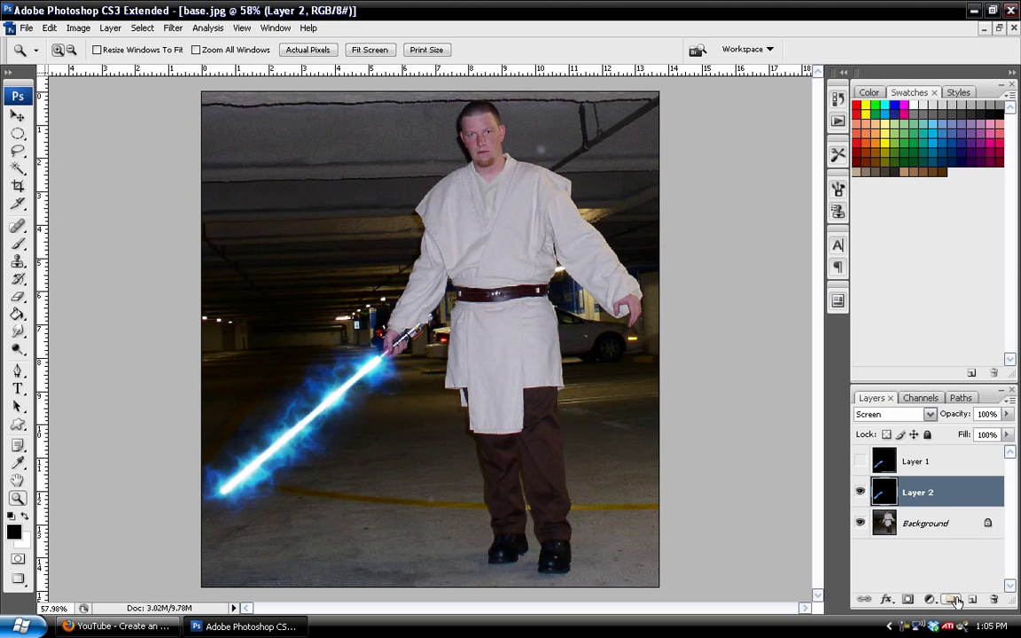
key("ctrl+shift+alt+n")
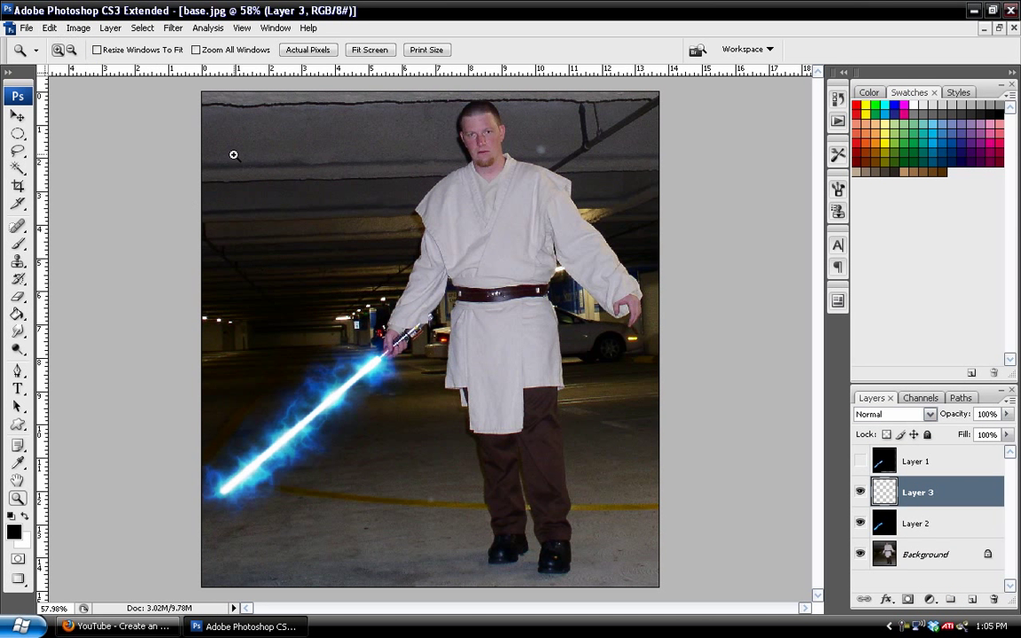
key("ctrl+BackSpace")
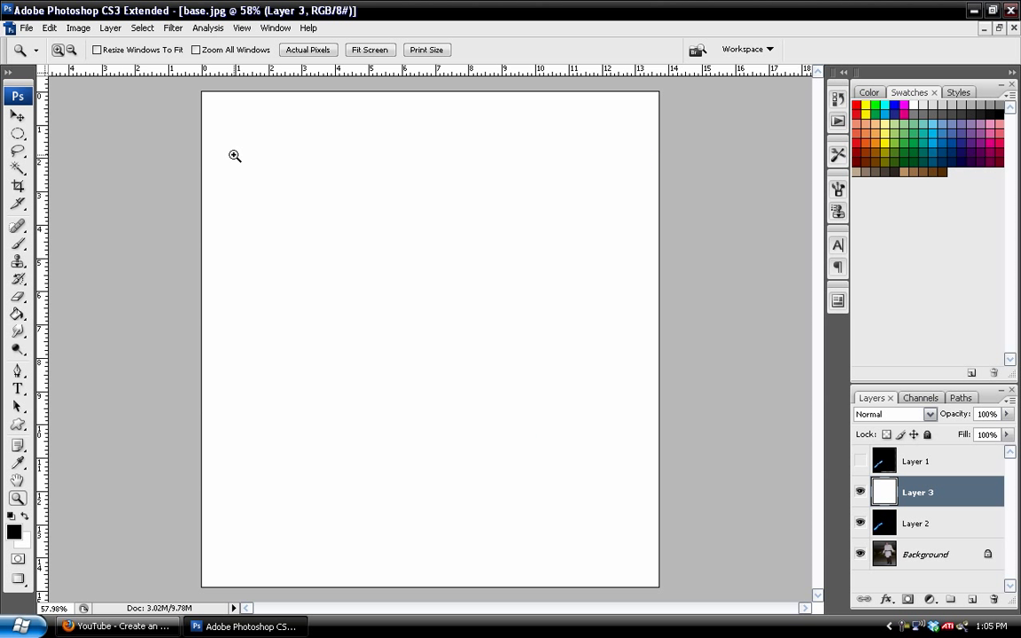
left_click(79, 27)
mouse_move(184, 69)
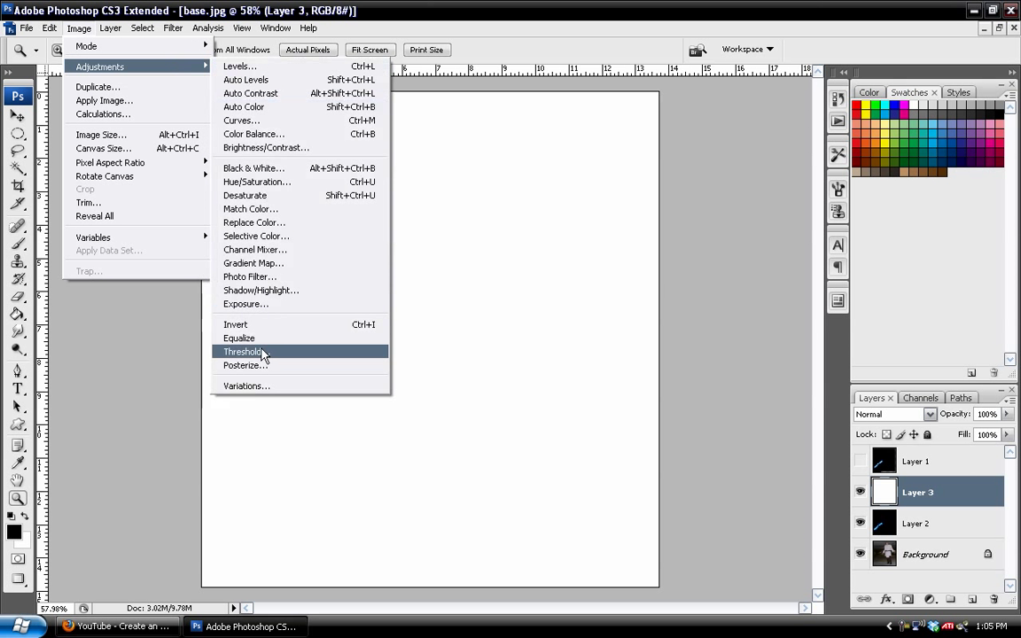
left_click(239, 325)
Set up a Lens Flare with an adjusted centre, settling on the 105mm Prime lens type.
left_click(173, 28)
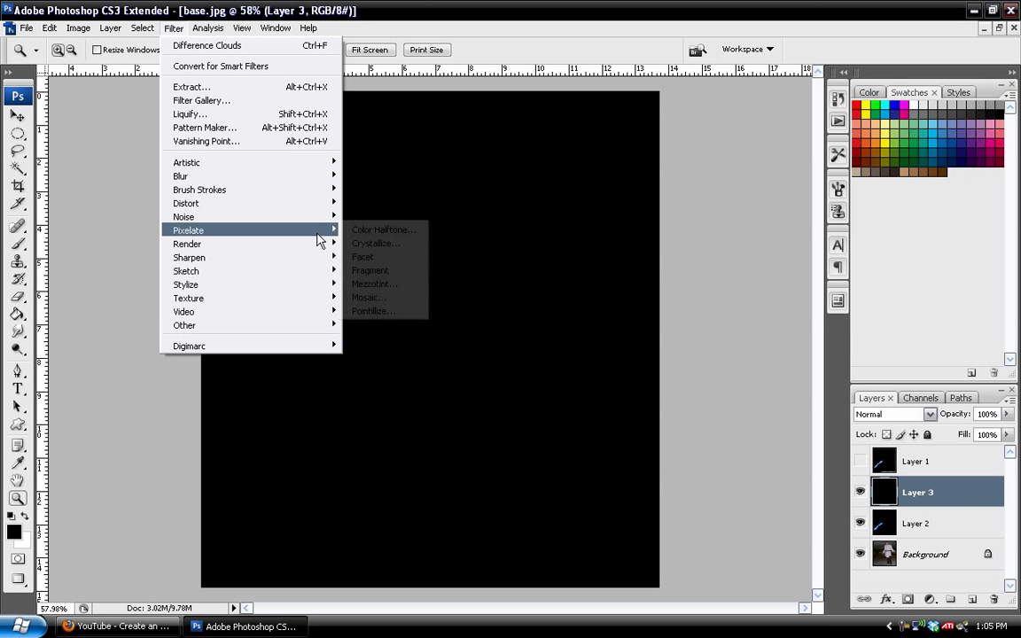
mouse_move(319, 244)
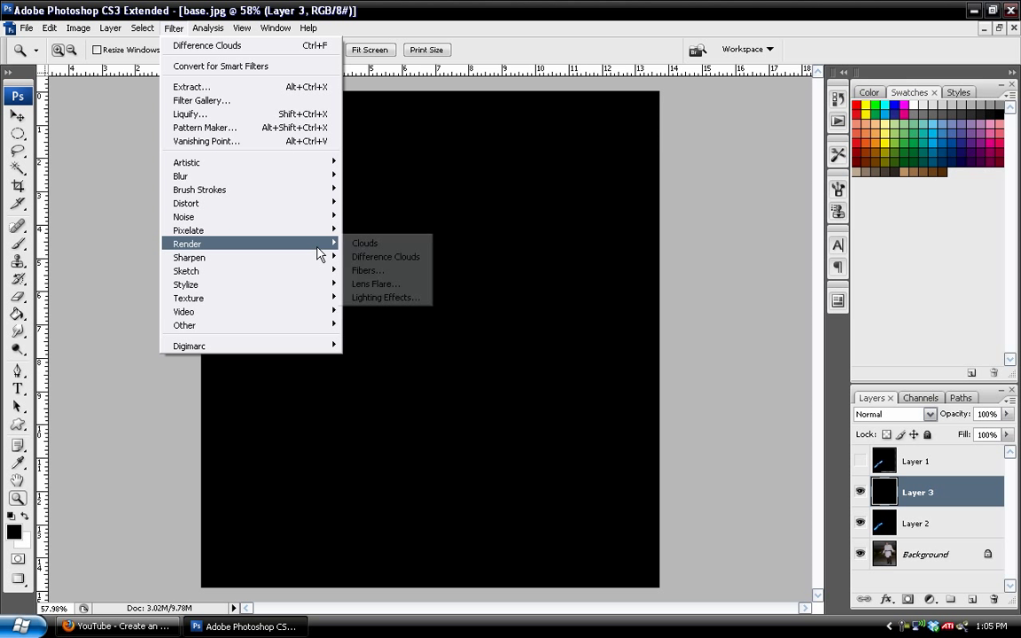
left_click(383, 284)
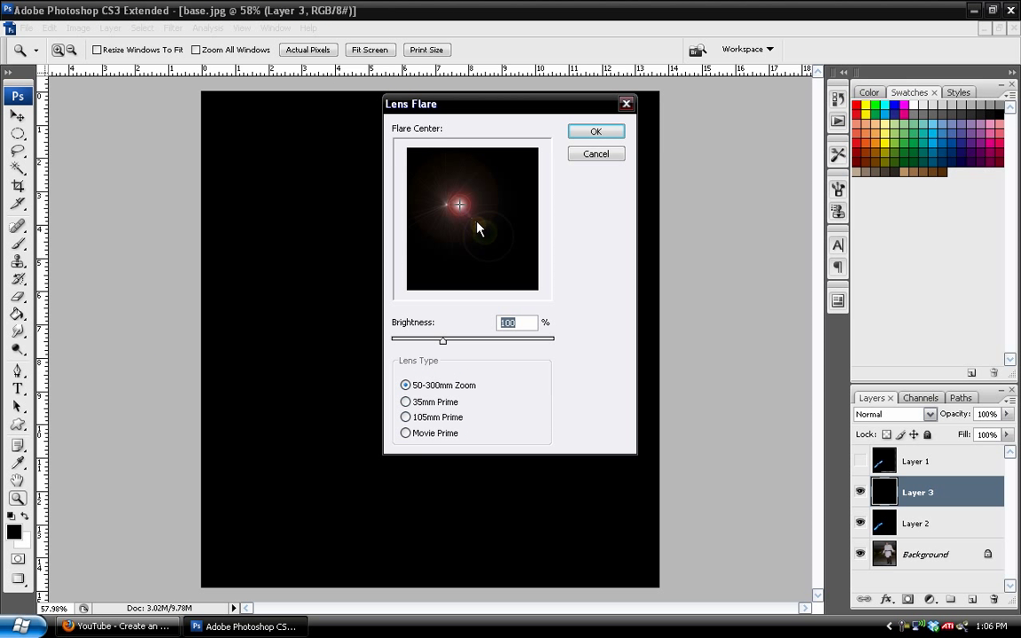
left_click(475, 220)
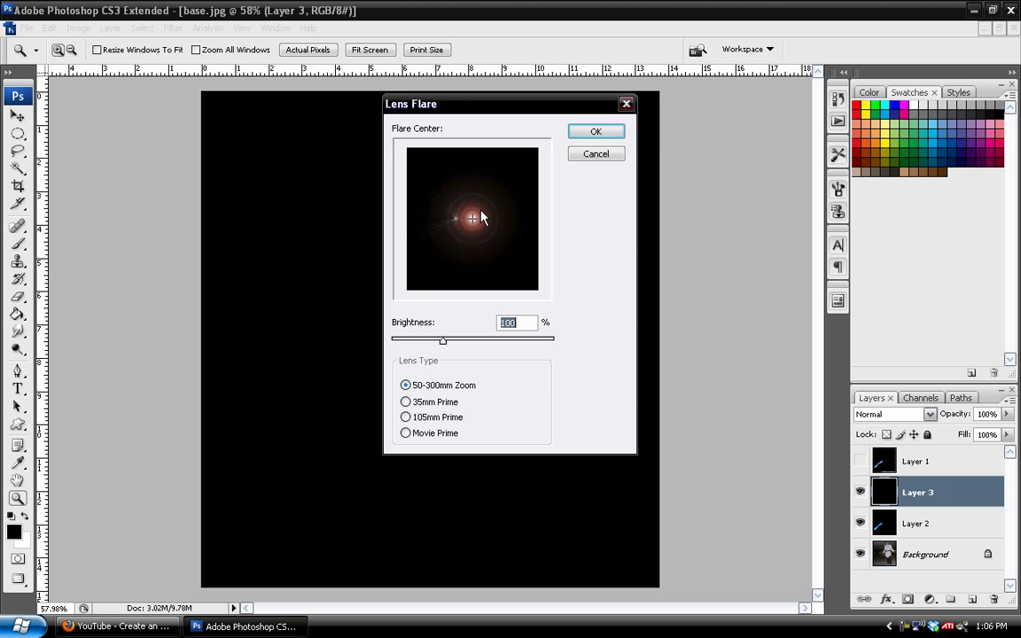
left_click(479, 210)
left_click(407, 402)
left_click(407, 417)
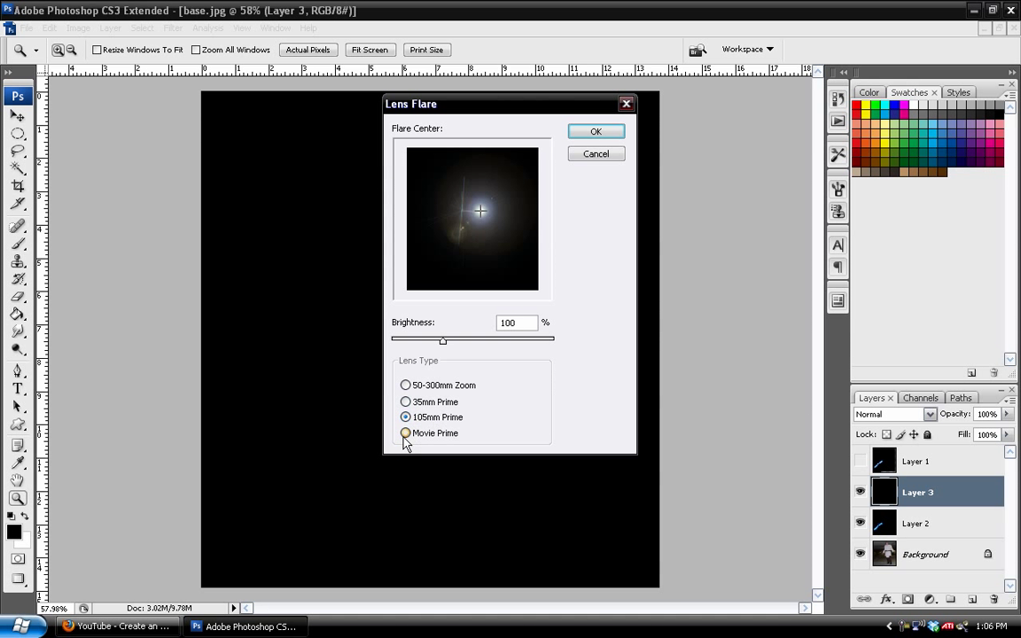
left_click(405, 433)
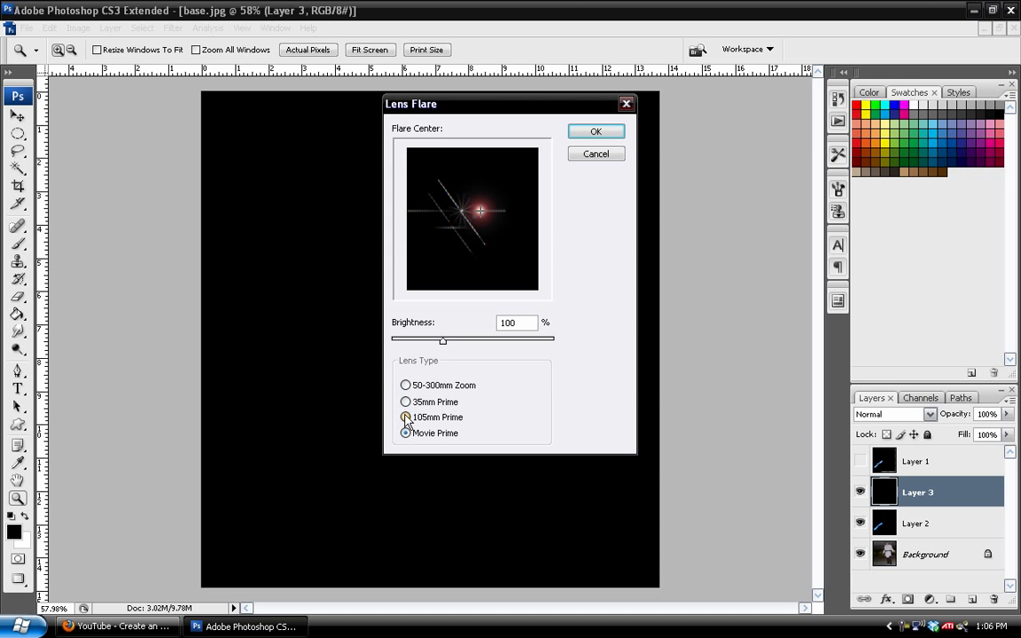
left_click(405, 417)
Apply the lens flare, blend its layer in Screen, and move it onto the lightsaber hilt.
left_click(611, 130)
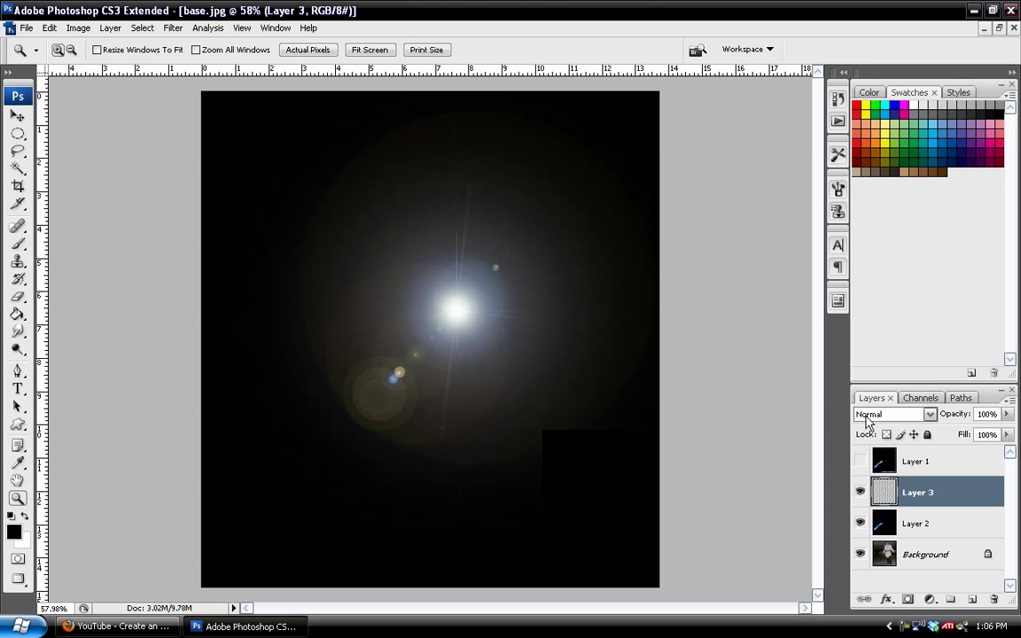
left_click(868, 416)
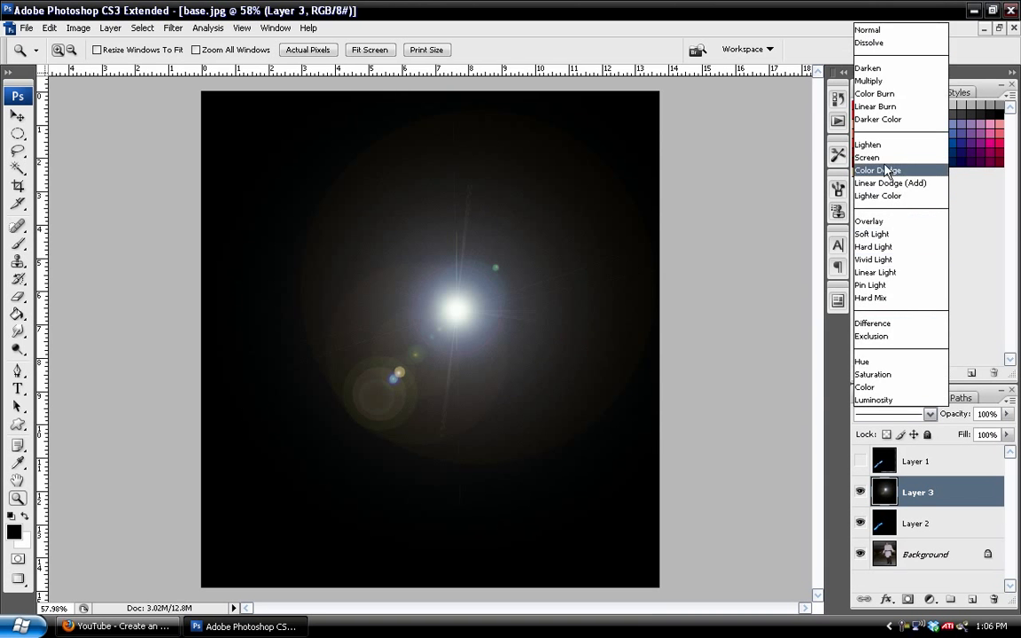
left_click(884, 159)
key("v")
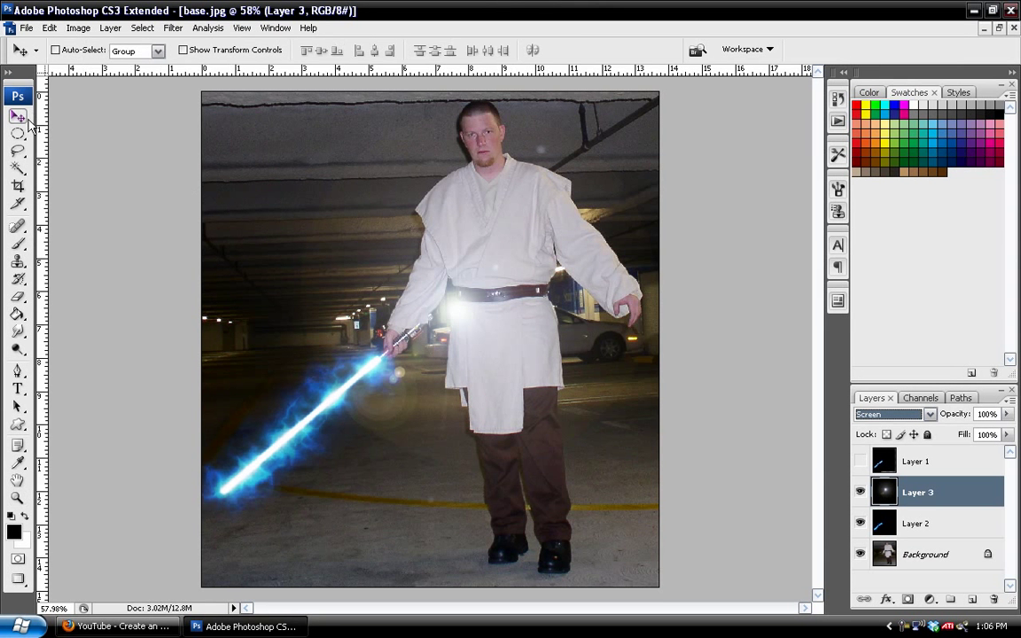
left_click_drag(467, 319, 383, 369)
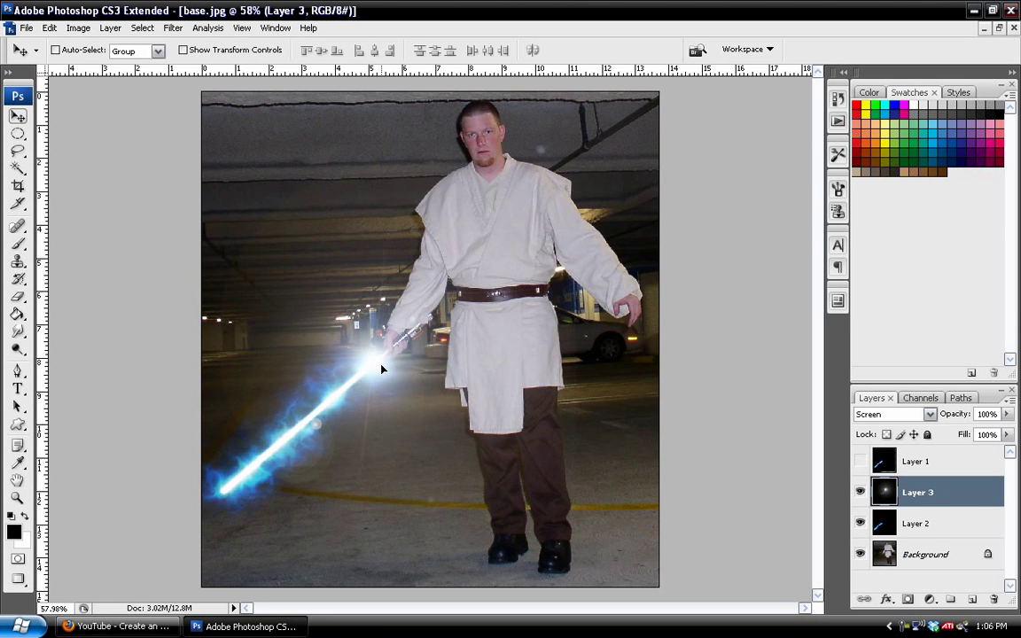
Scale the flare down to about 85% and set the layer back to Normal blending.
key("ctrl+t")
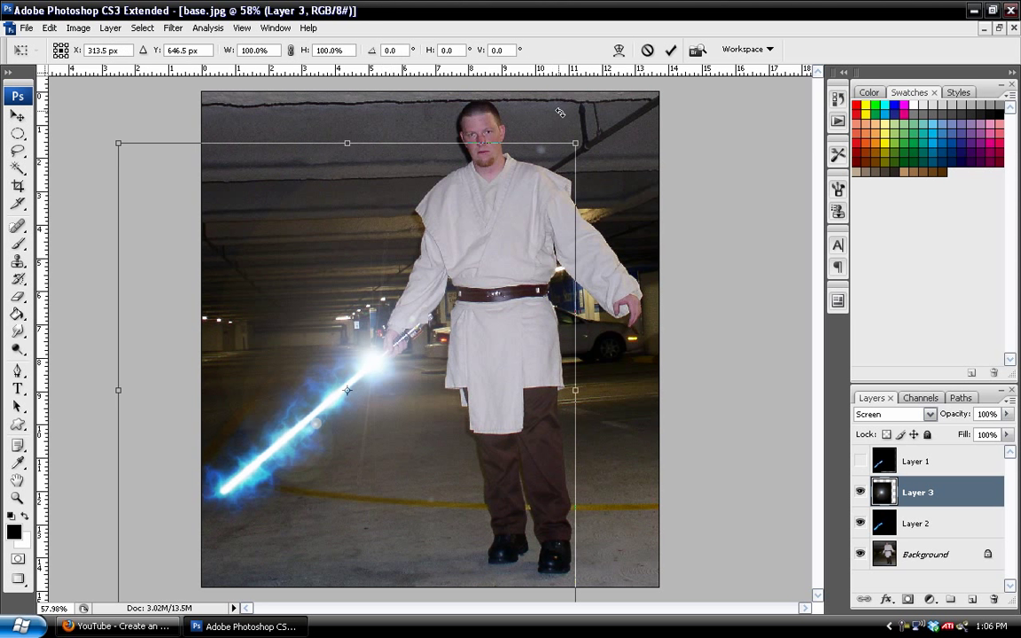
left_click_drag(577, 143, 556, 190)
key("Return")
left_click(927, 414)
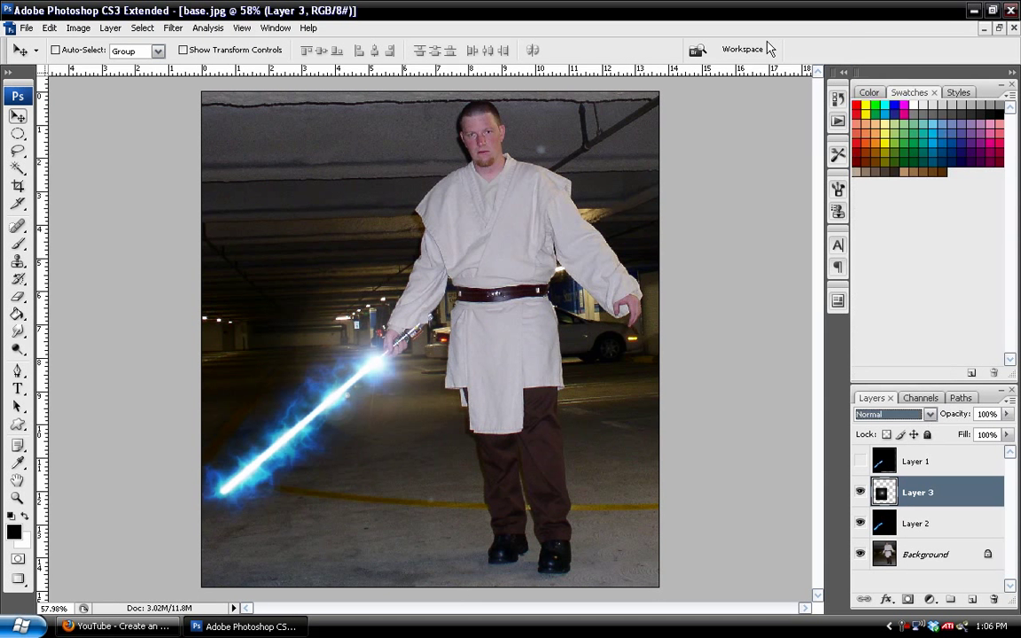
left_click(895, 28)
In Curves, raise the Blue curve and slightly raise the Green curve for the flare.
left_click(79, 28)
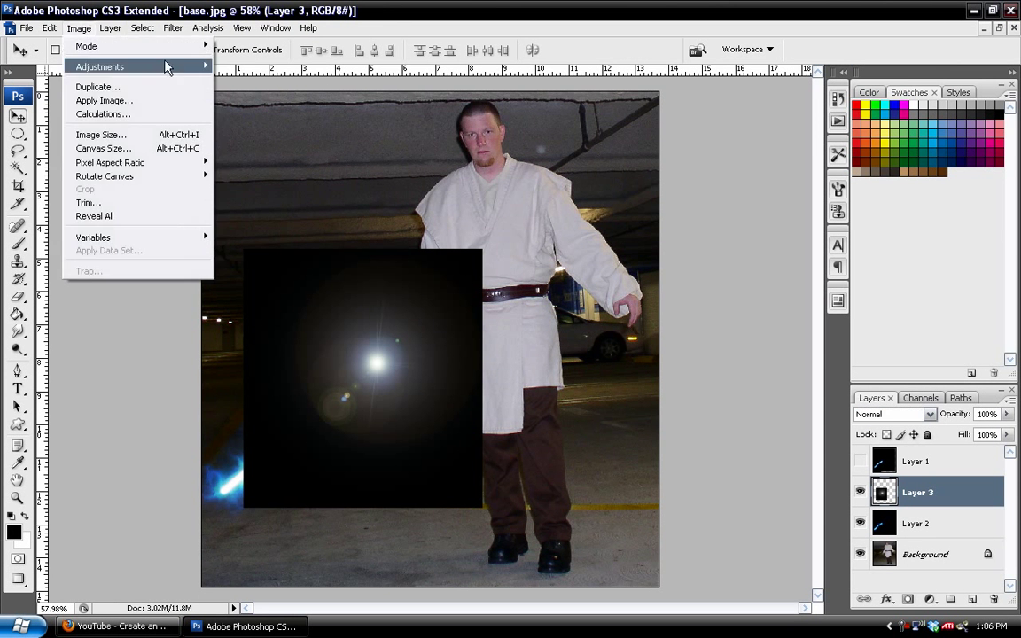
mouse_move(165, 66)
left_click(241, 120)
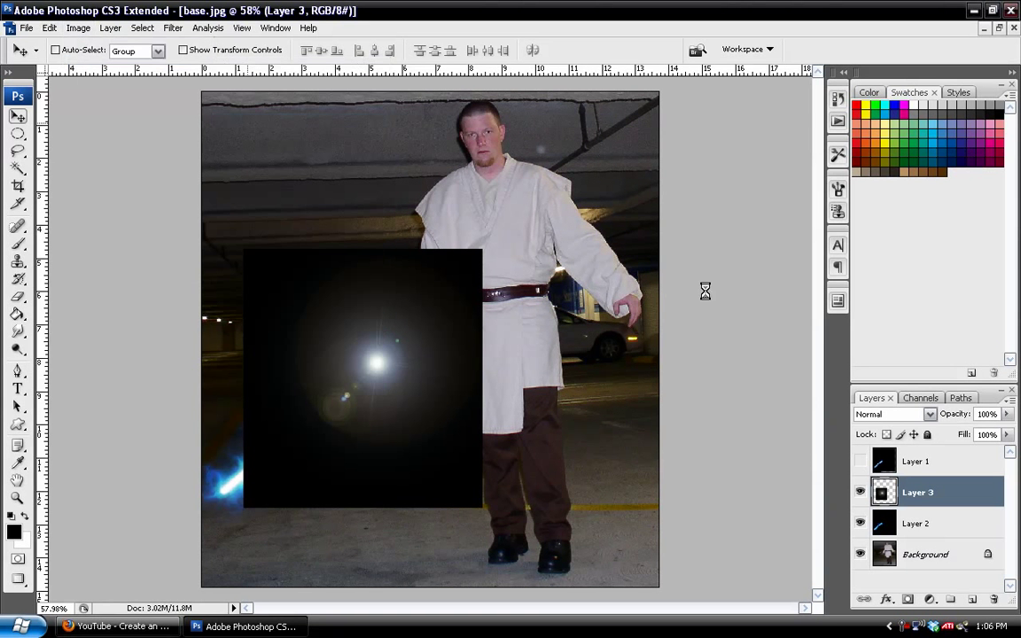
left_click(696, 134)
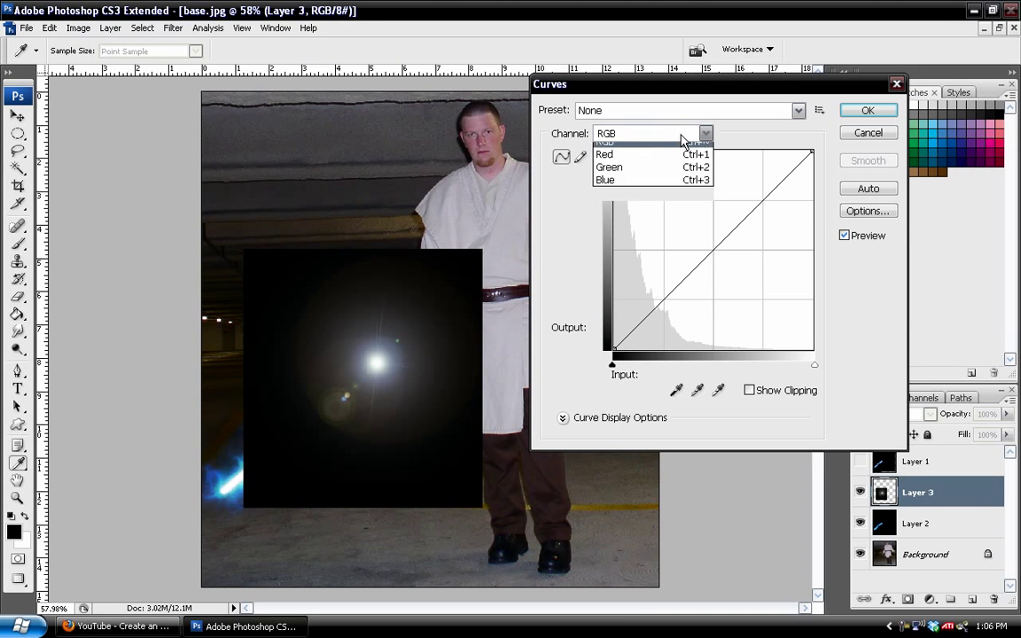
left_click(606, 183)
left_click_drag(703, 259, 699, 235)
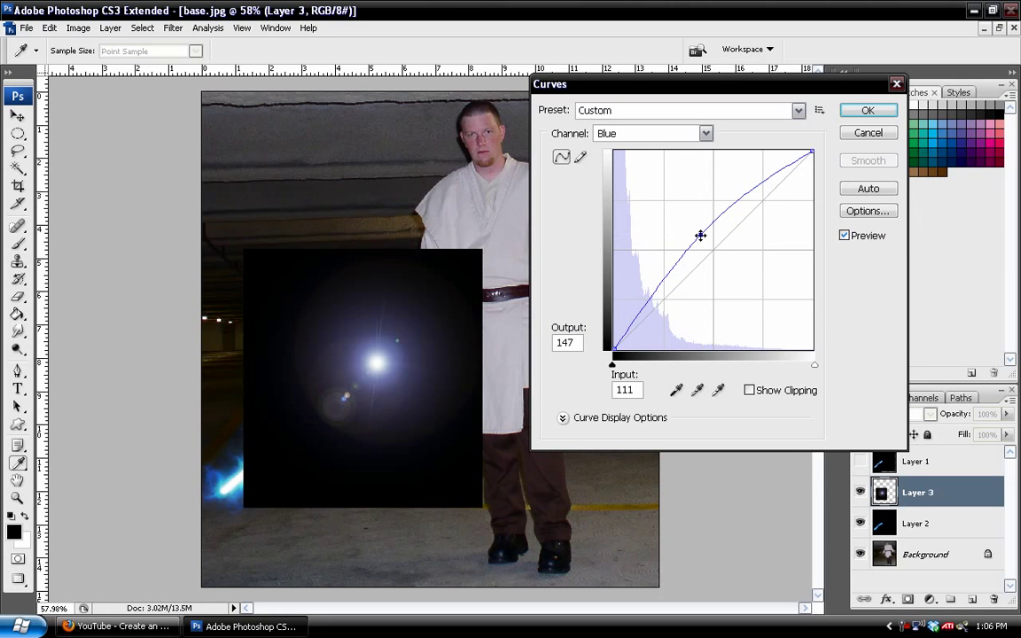
left_click(655, 135)
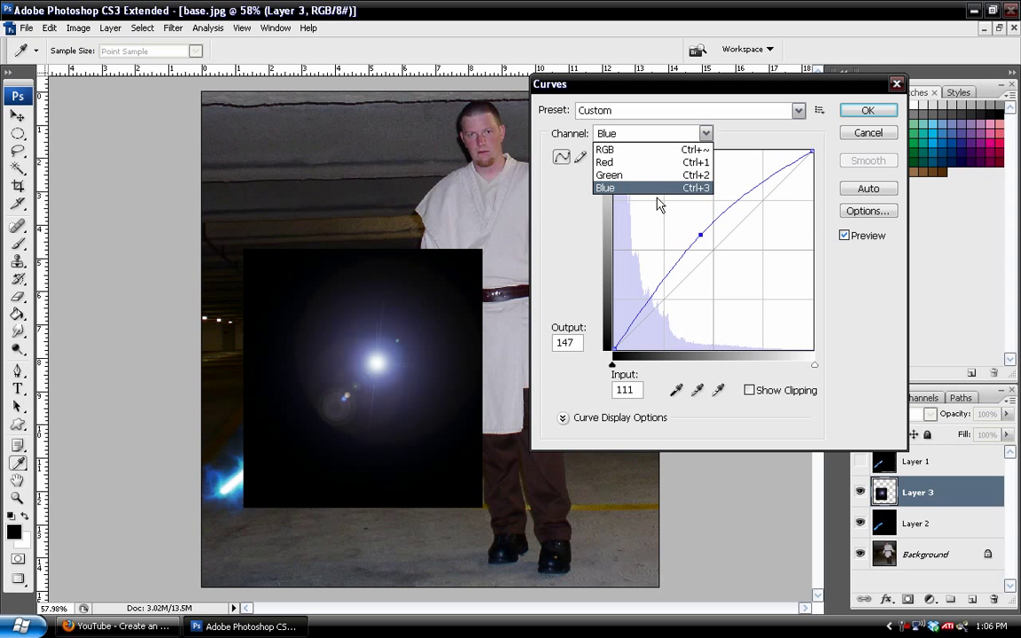
left_click(635, 175)
left_click_drag(710, 247, 702, 240)
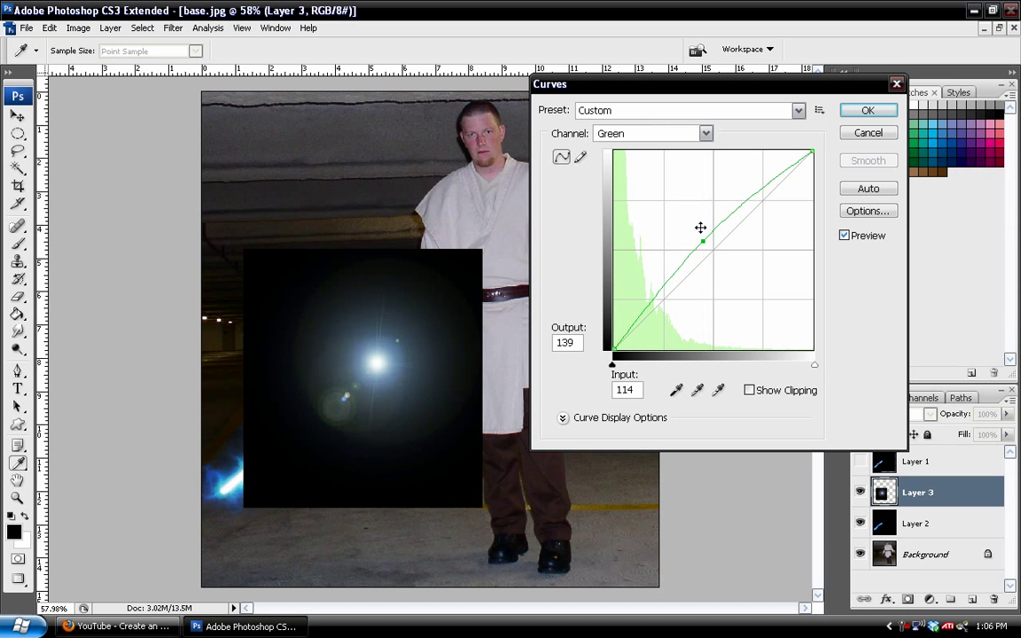
Deepen the shadows on the RGB curve for contrast and lower the Red curve.
left_click(646, 135)
left_click(620, 151)
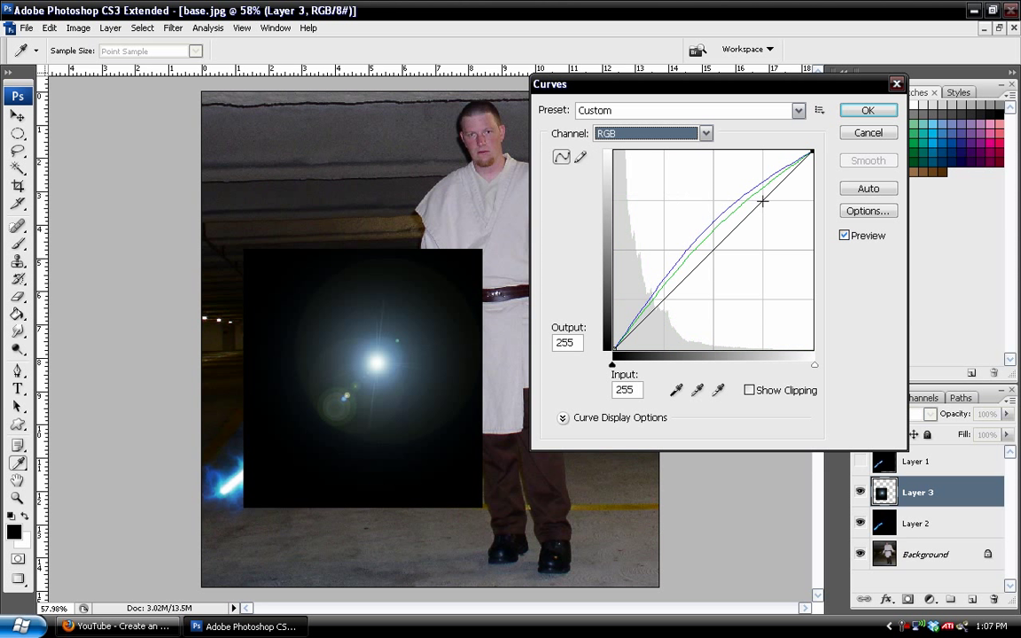
left_click_drag(763, 198, 760, 192)
left_click_drag(670, 282, 674, 310)
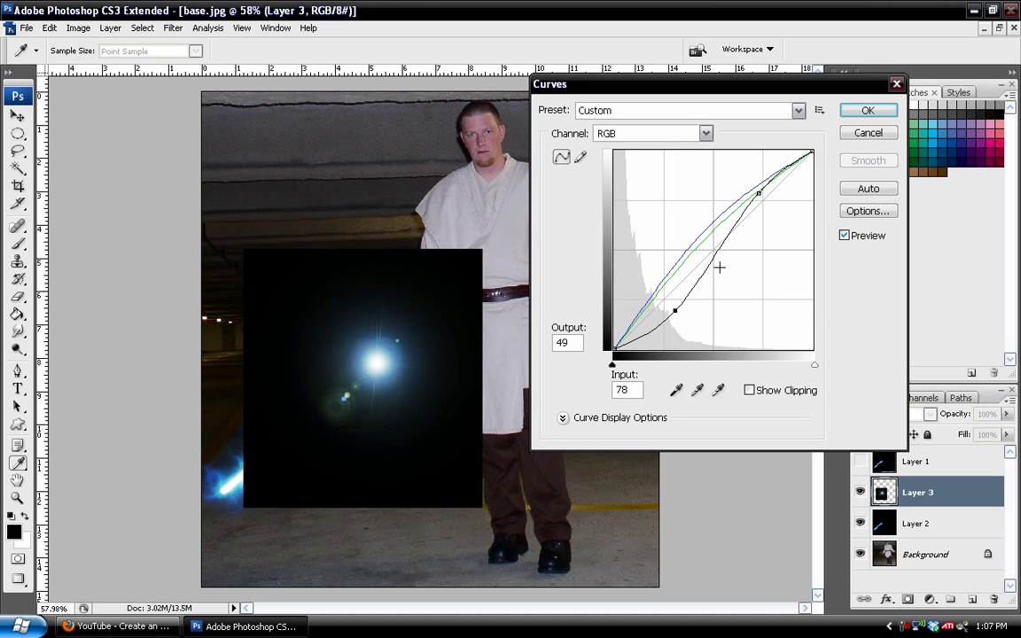
left_click_drag(760, 192, 764, 200)
left_click(654, 135)
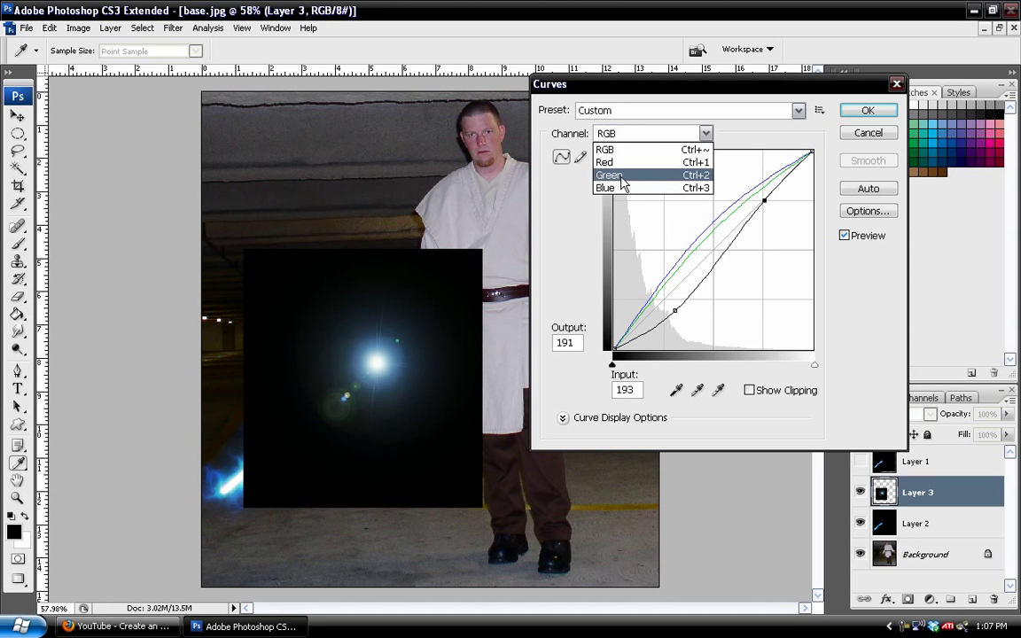
left_click(605, 162)
left_click_drag(713, 253, 715, 258)
Apply the Curves tint and blend Layer 3 in Screen mode.
left_click(856, 115)
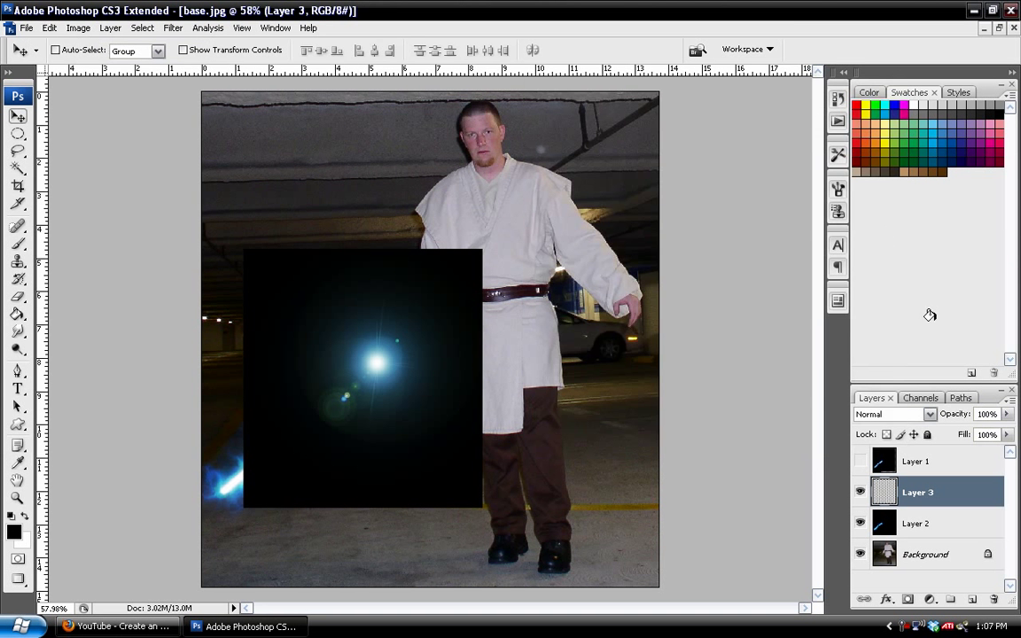
left_click(902, 415)
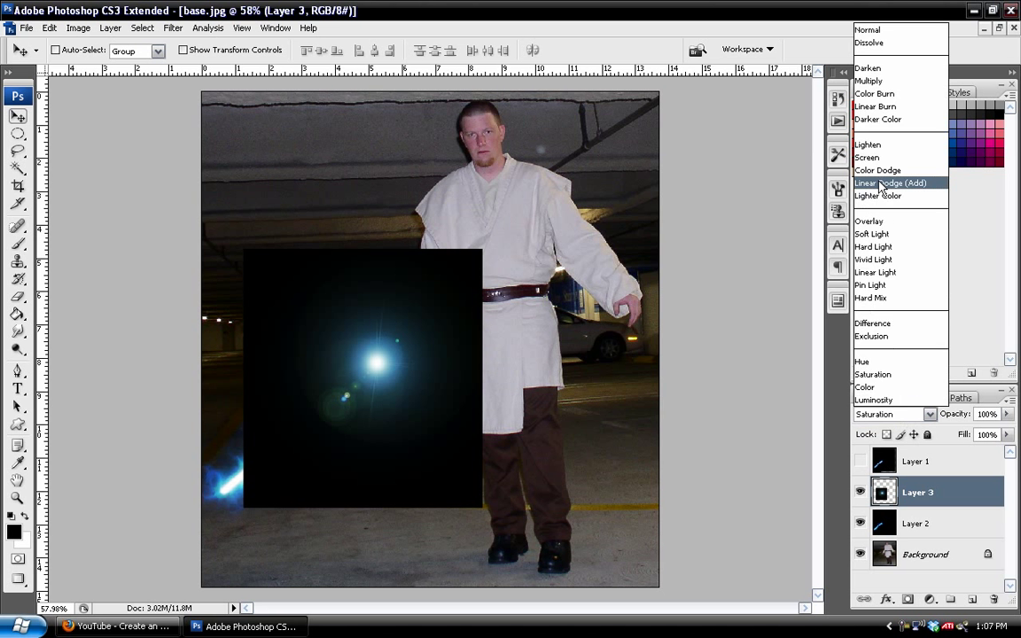
left_click(882, 156)
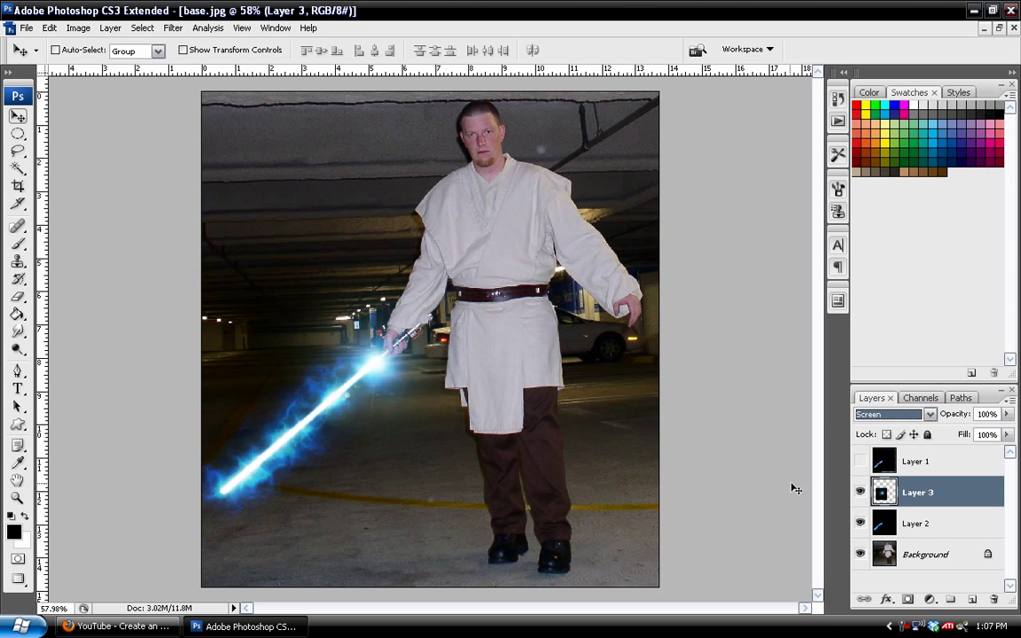
left_click(292, 462)
Scale the blue flare down to about 84%.
key("ctrl+t")
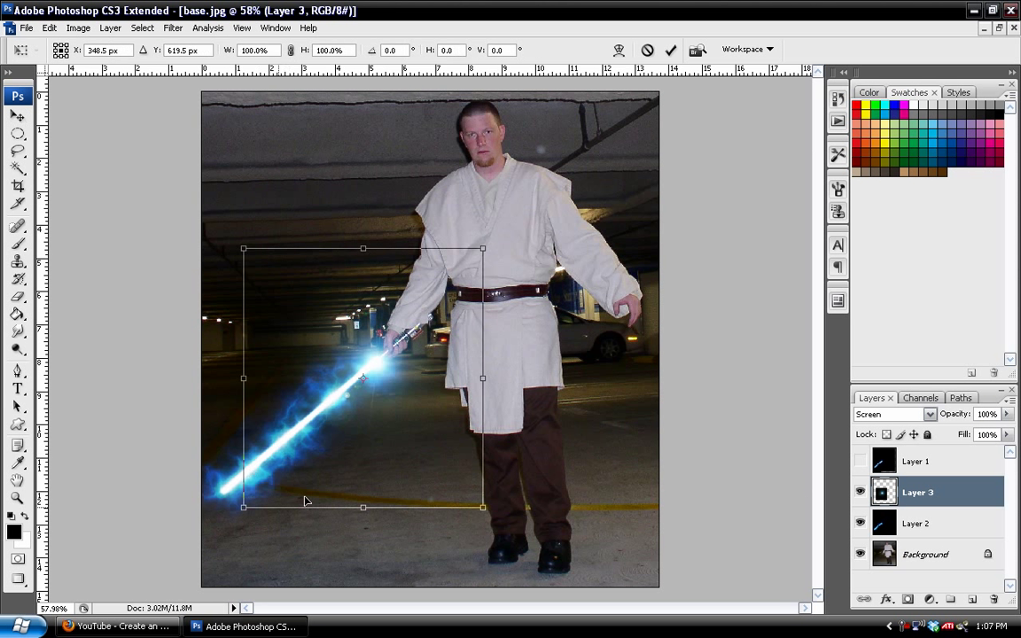
left_click_drag(483, 247, 460, 270)
key("Return")
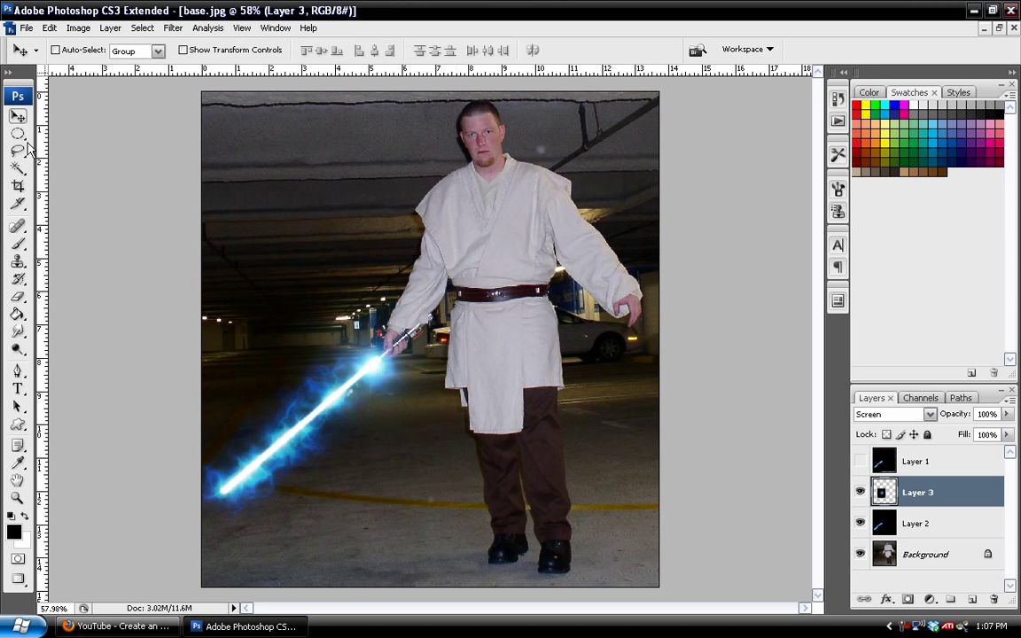